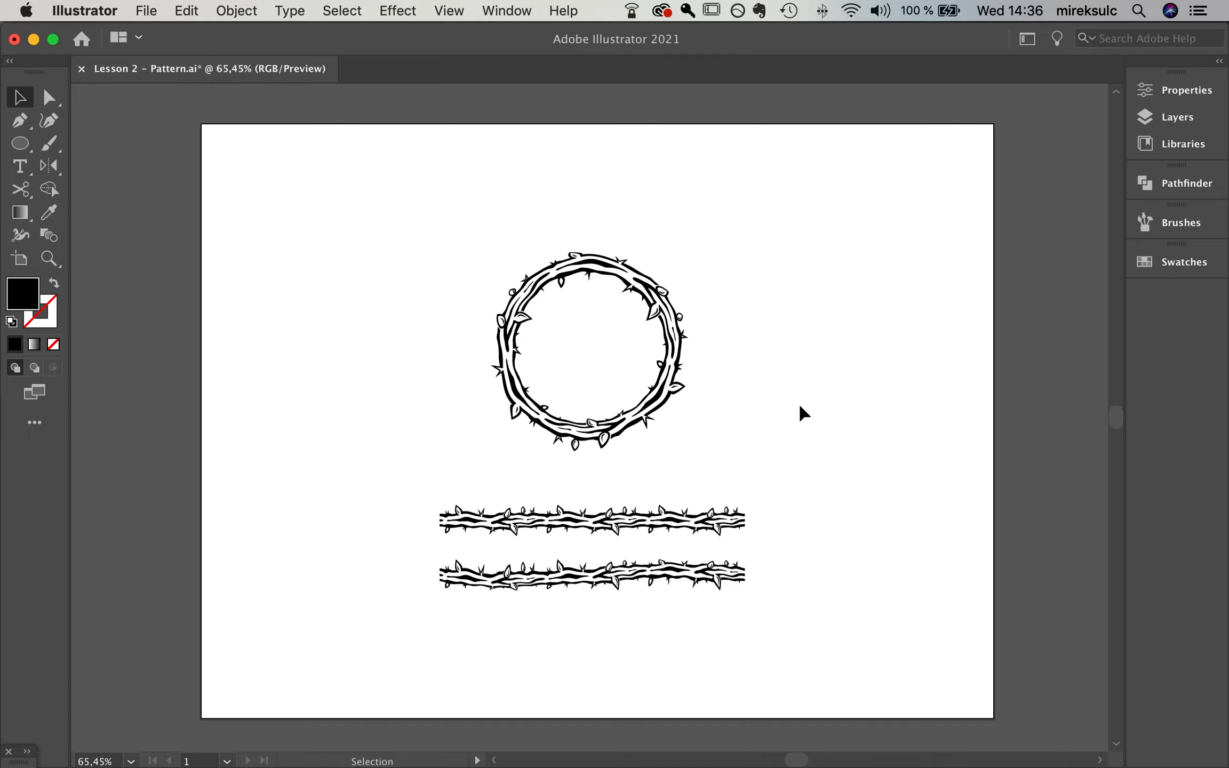
key("space")
mouse_move(736, 378)
left_mouse_down()
mouse_move(760, 387)
mouse_move(729, 364)
left_mouse_up()
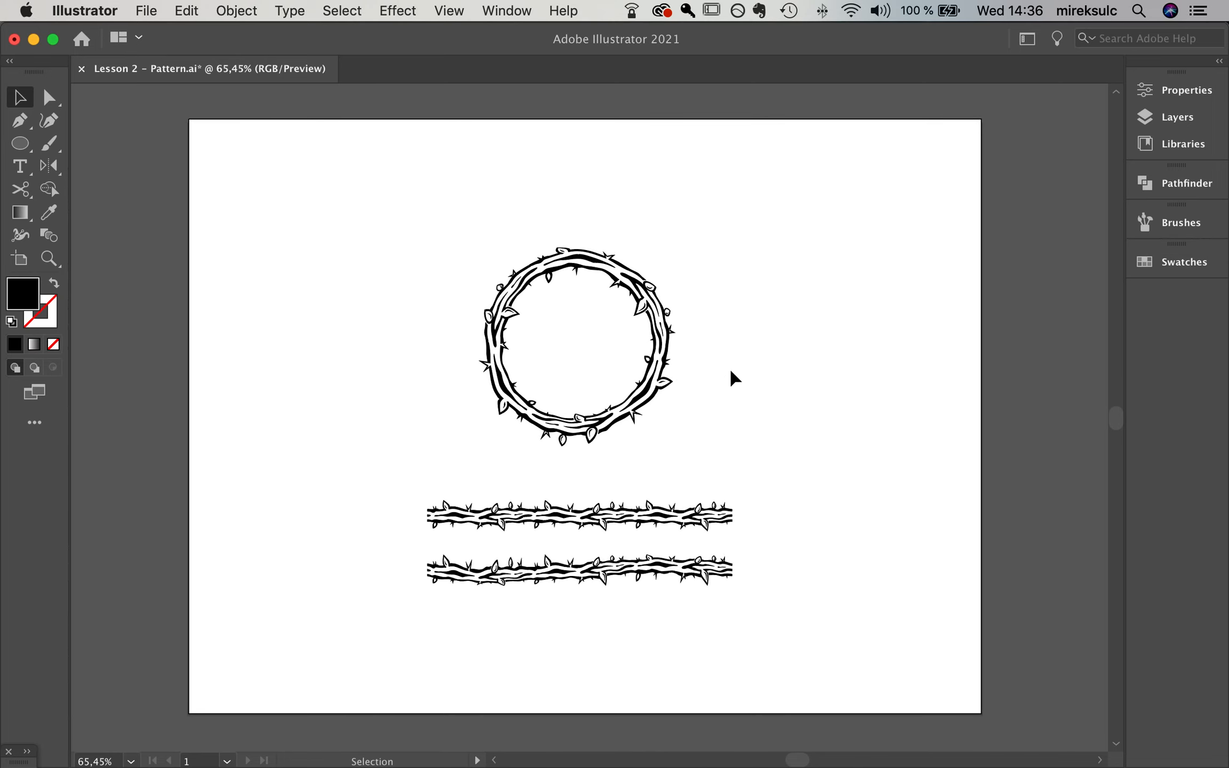
key("space")
mouse_move(705, 351)
left_mouse_down()
mouse_move(694, 365)
mouse_move(712, 364)
left_mouse_up()
key("space")
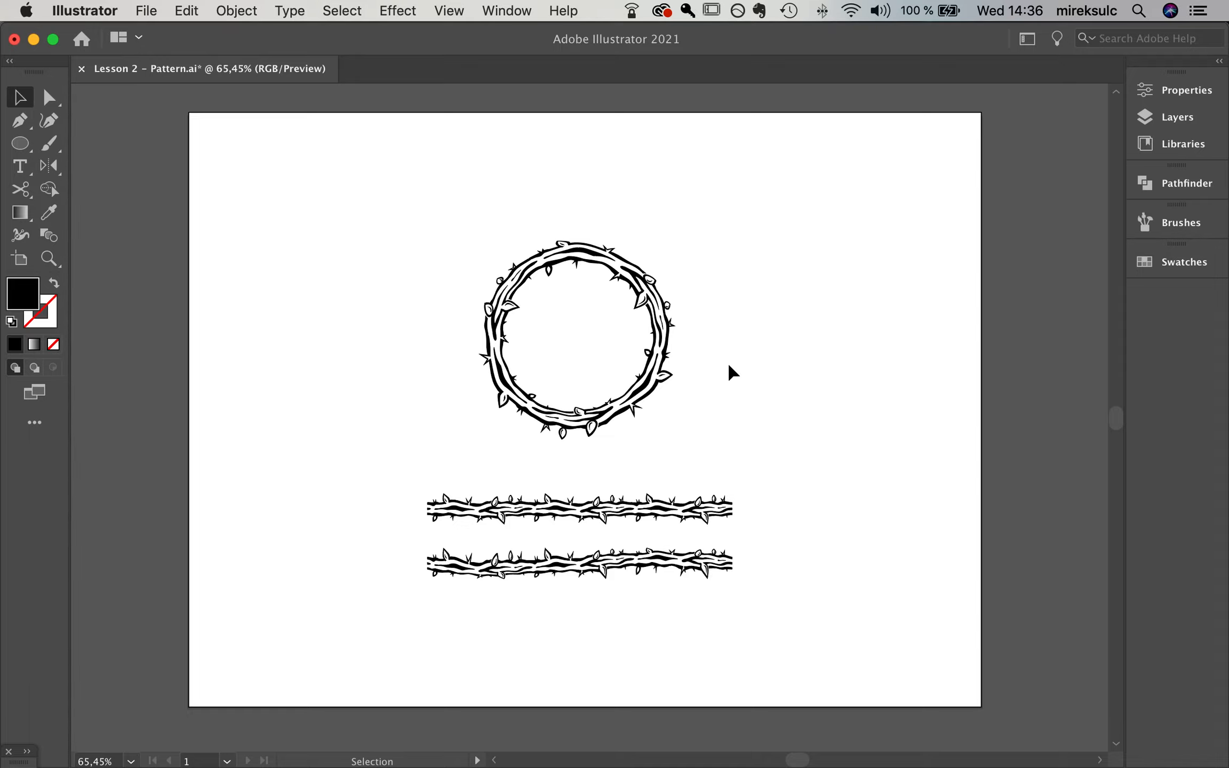
key("space")
left_click_drag(728, 364, 723, 364)
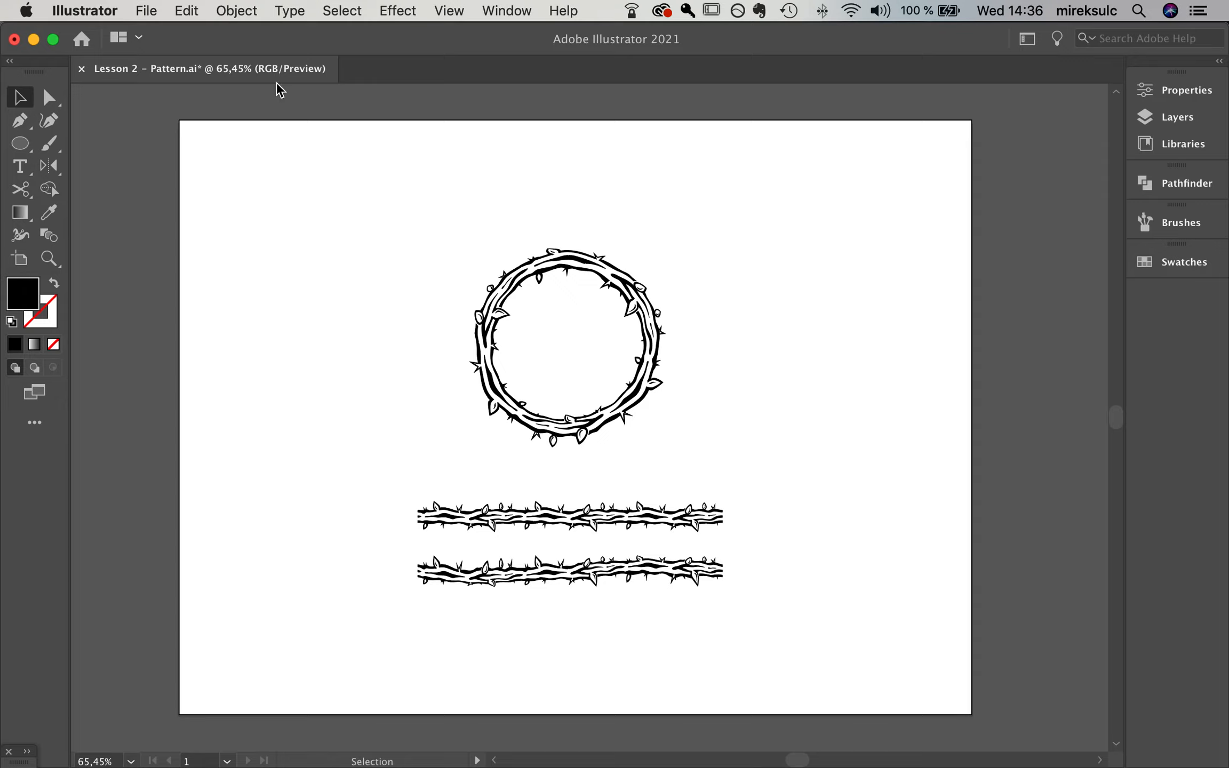
- Shrink the ring and both thorny strips together and move them to the upper-left corner of the artboard
left_click_drag(345, 218, 853, 655)
left_click_drag(723, 582, 536, 467)
left_click_drag(471, 324, 293, 247)
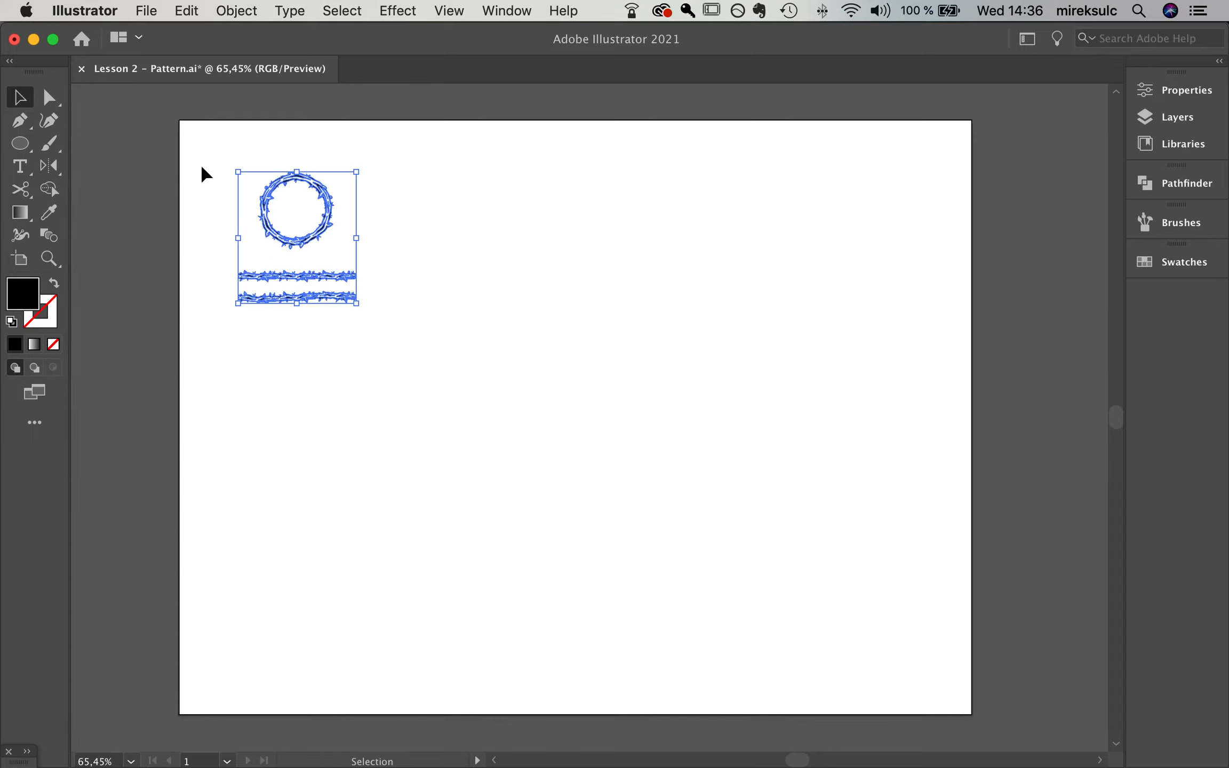
left_click_drag(357, 304, 368, 317)
left_click_drag(457, 405, 225, 195)
left_click_drag(324, 241, 315, 236)
left_click(550, 457)
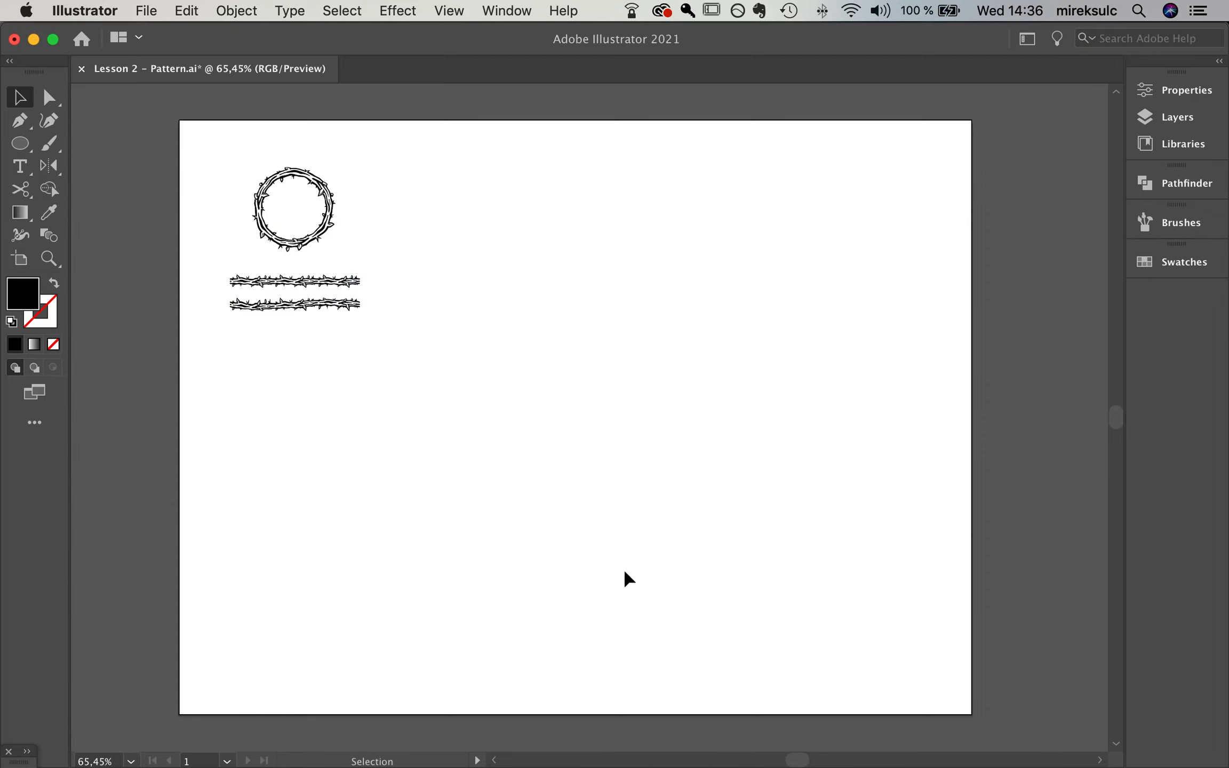
- Show the rulers and place four horizontal guides across the middle of the artboard as two closely spaced pairs
key("super+0")
key("super+r")
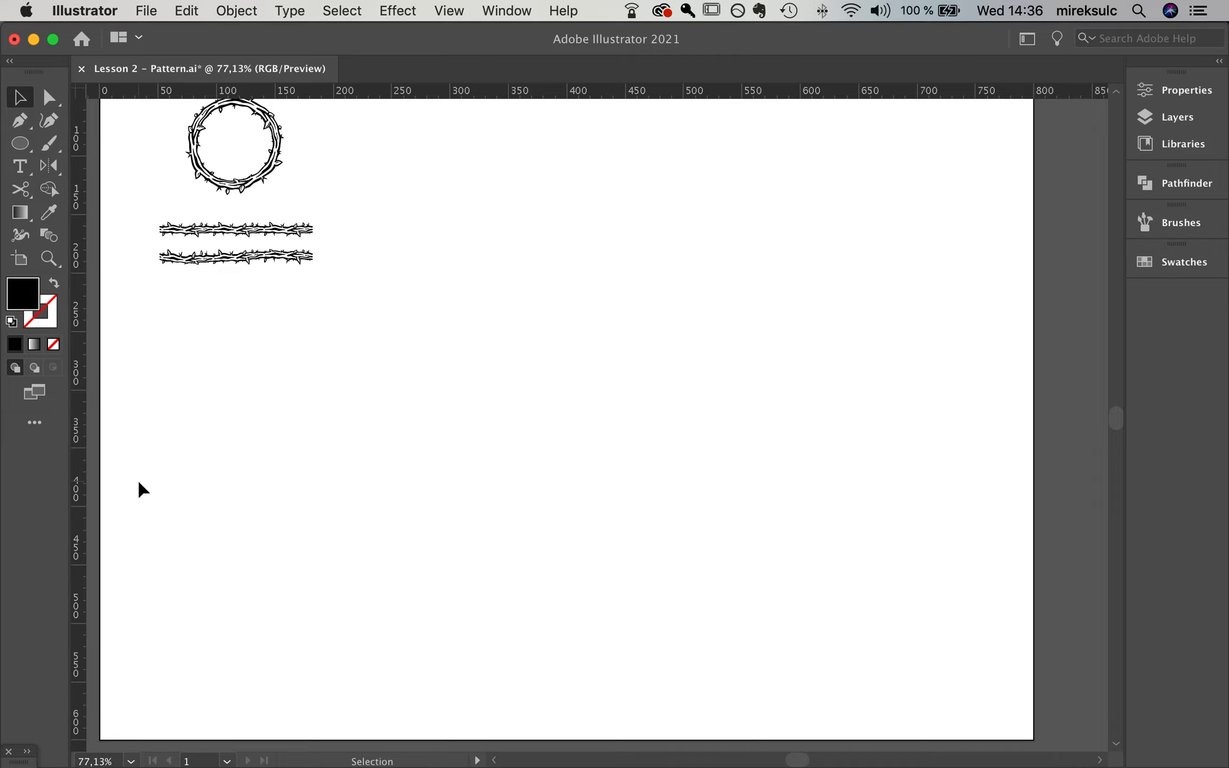
left_click_drag(246, 474, 302, 460)
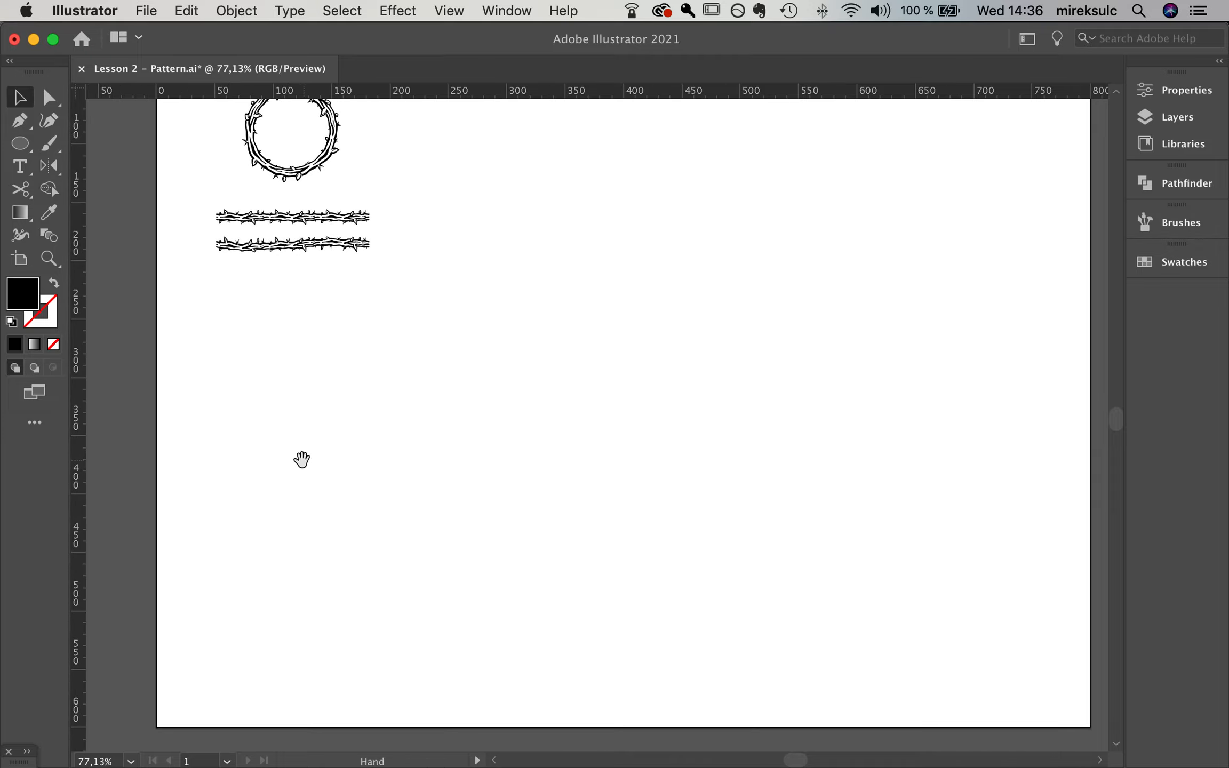
left_click_drag(530, 386, 509, 393)
scroll(509, 397, "down", 2)
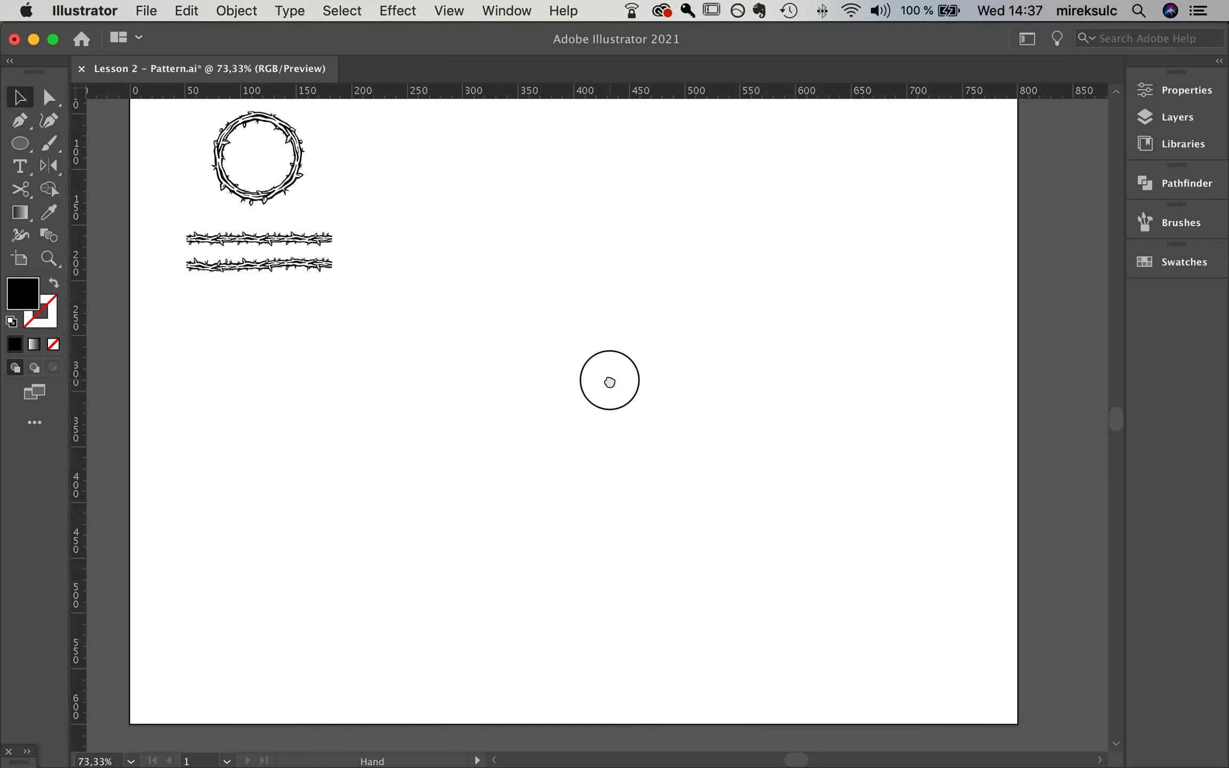
left_click_drag(584, 88, 600, 382)
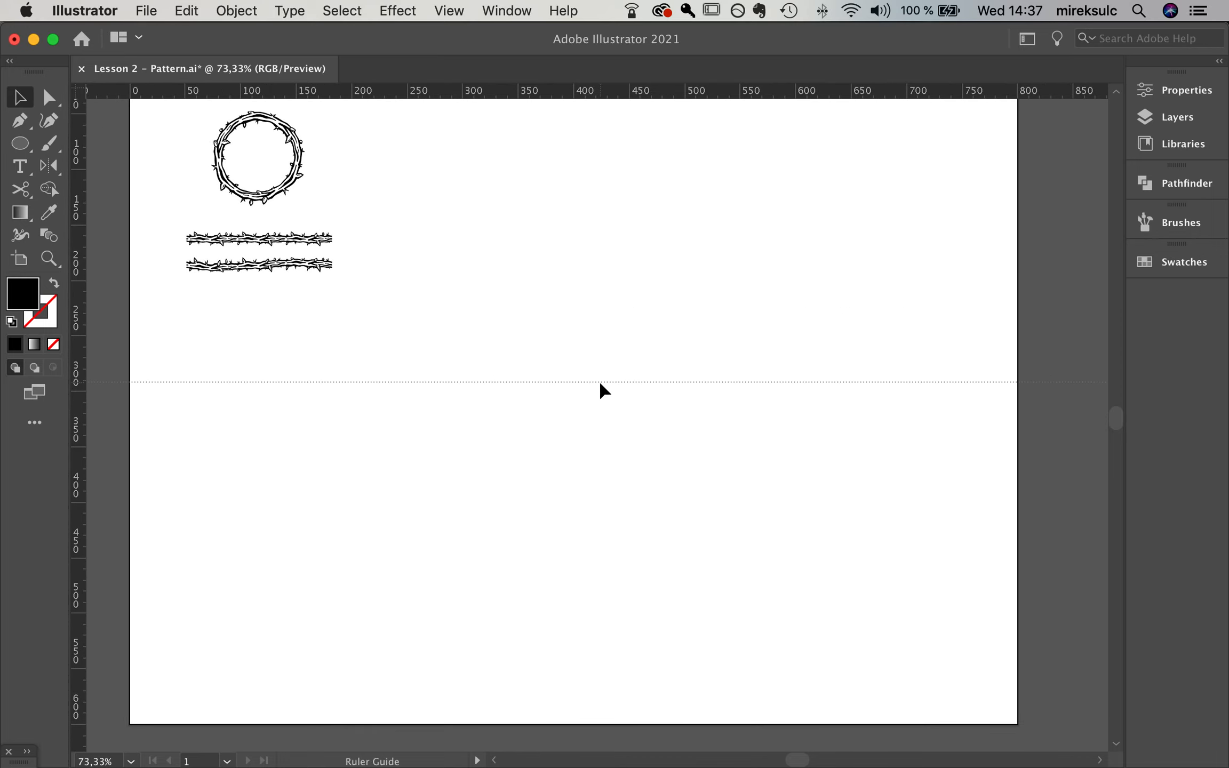
left_click_drag(584, 92, 580, 373)
left_click_drag(596, 91, 591, 406)
left_click_drag(636, 94, 609, 414)
- Unlock the guides and shift the horizontal ones so both pairs enclose narrow bands of about equal height
left_click(583, 375)
left_click(581, 375)
scroll(575, 396, "up", 5)
scroll(574, 396, "down", 3)
key("space")
scroll(557, 370, "up", 2)
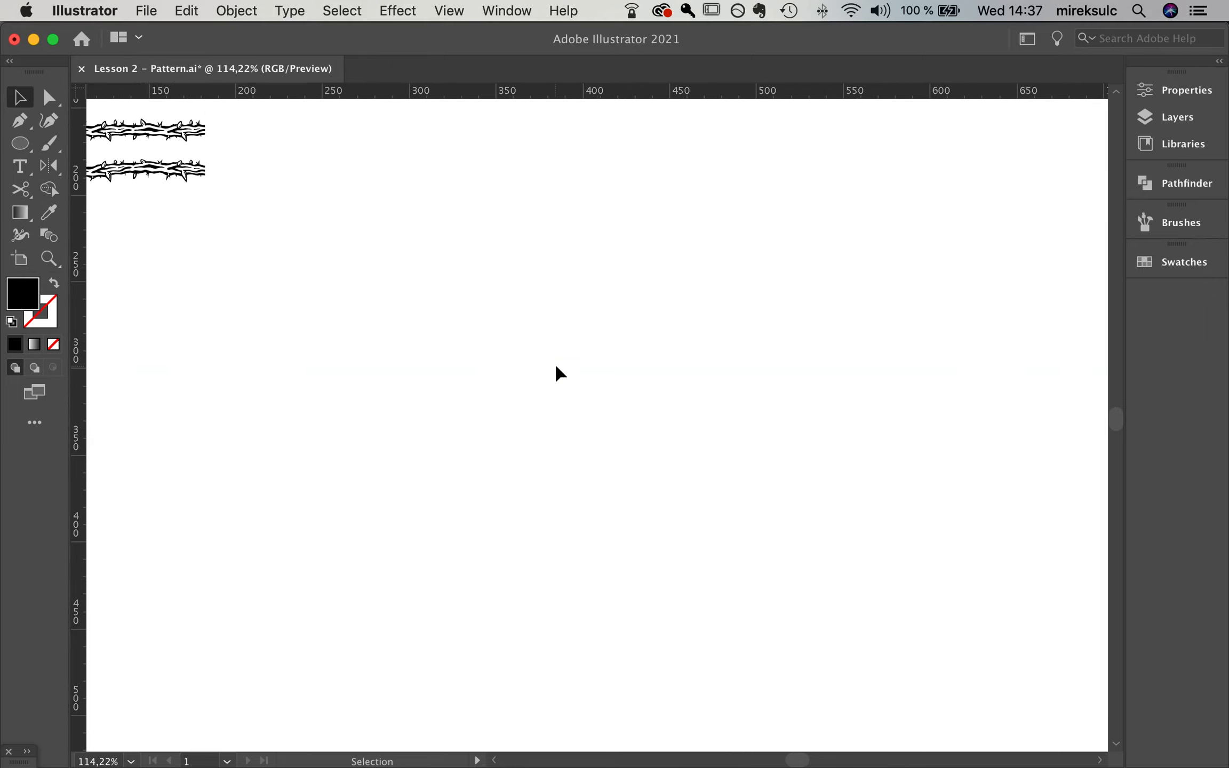
scroll(555, 364, "up", 1)
left_click(543, 343)
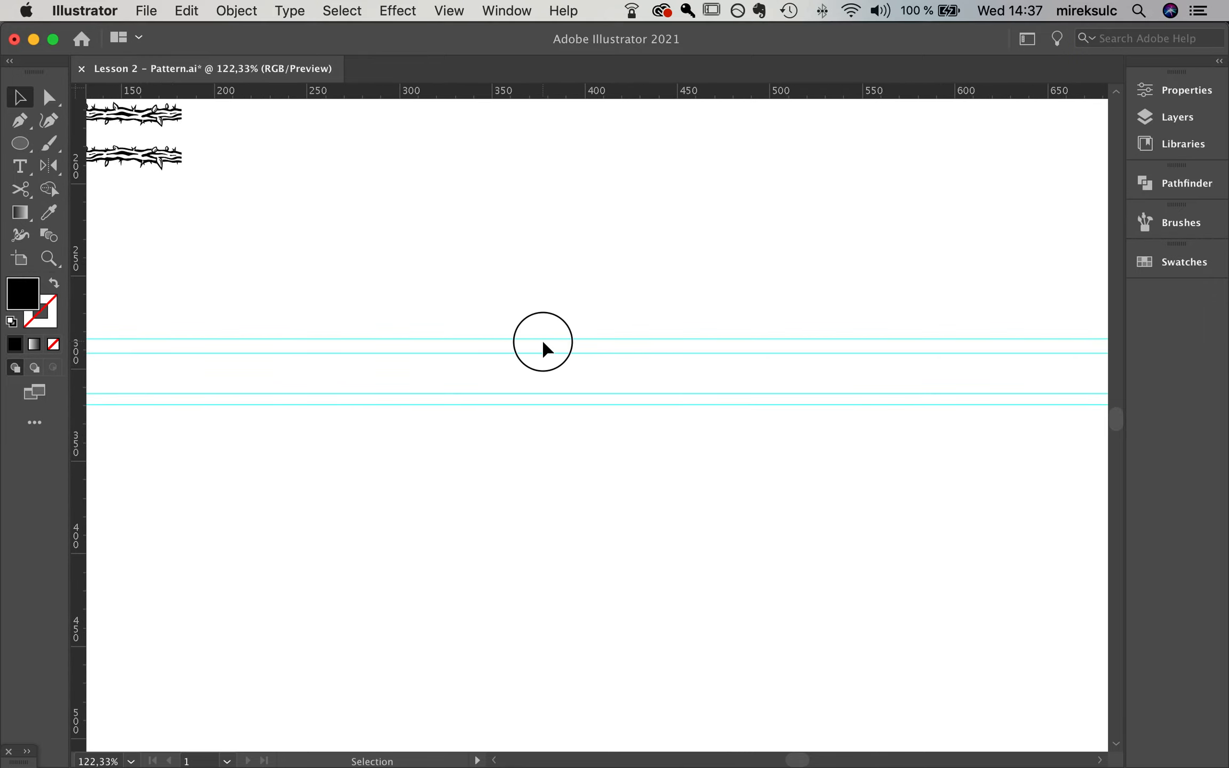
left_click(450, 12)
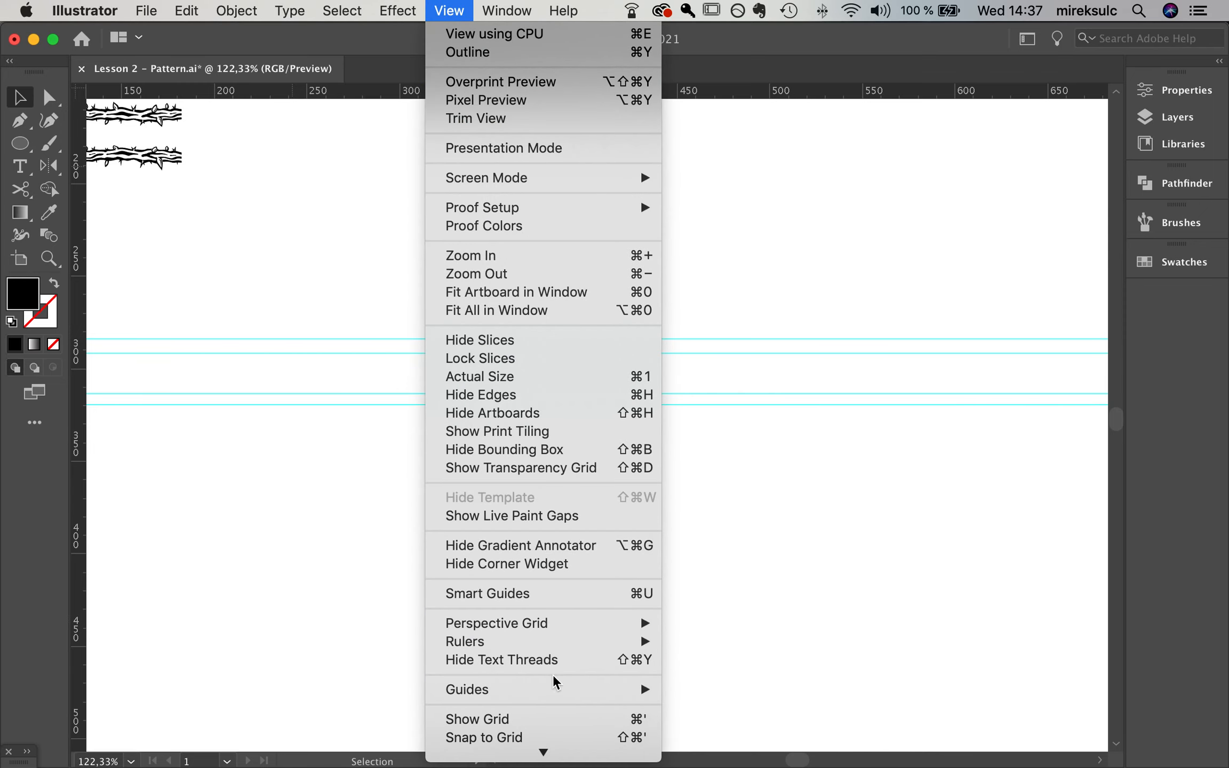
mouse_move(576, 690)
left_click(739, 693)
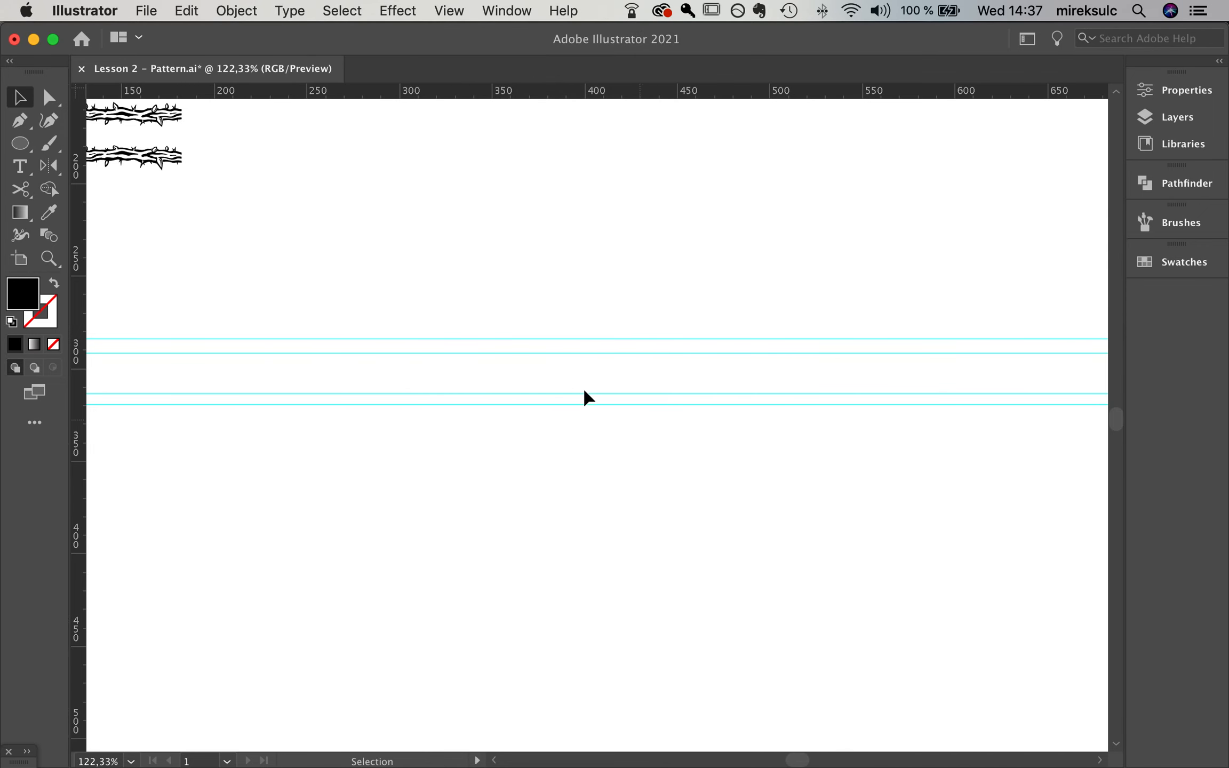
scroll(499, 343, "up", 2)
left_click(601, 355)
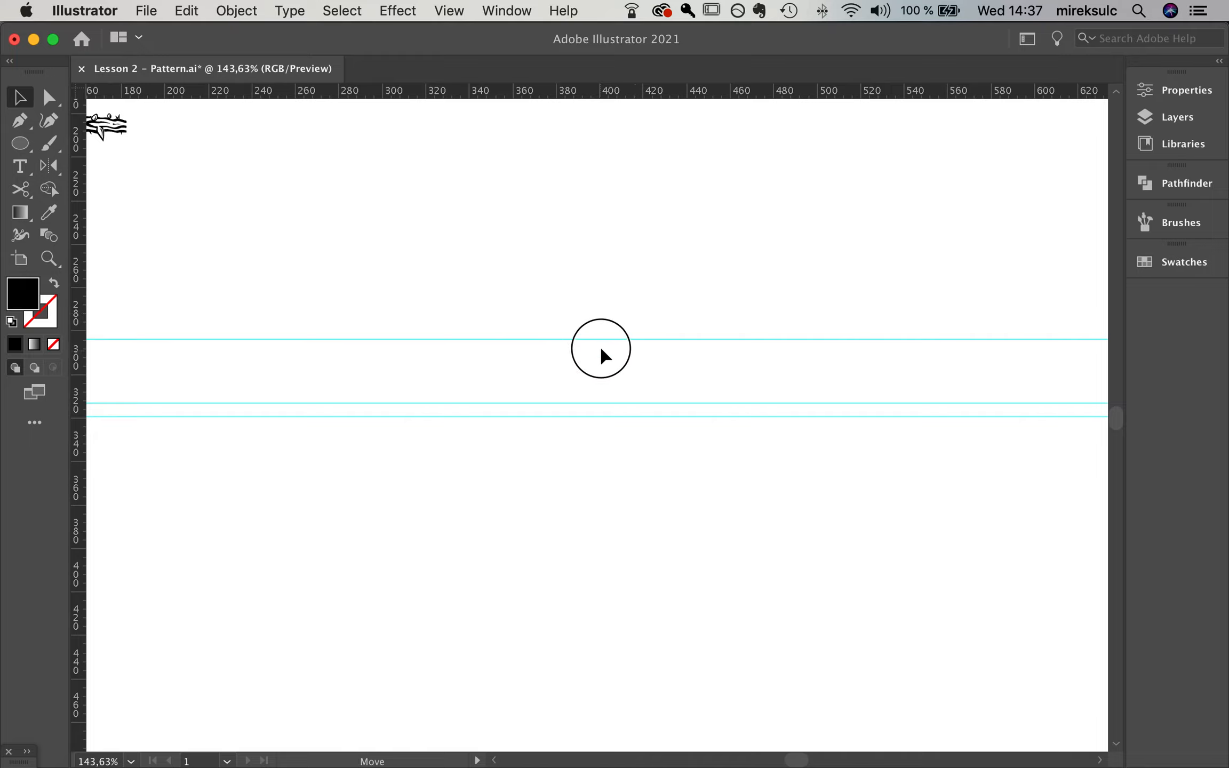
left_click_drag(601, 355, 601, 350)
left_click_drag(596, 403, 596, 407)
- Place two vertical guides across the horizontal ones to mark the left and right ends of the pattern tile
left_click_drag(78, 354, 296, 367)
left_click_drag(84, 383, 727, 411)
left_click_drag(853, 423, 872, 447)
left_click_drag(299, 374, 302, 372)
key("space")
left_click_drag(288, 248, 749, 346)
key("space")
left_click_drag(974, 381, 424, 231)
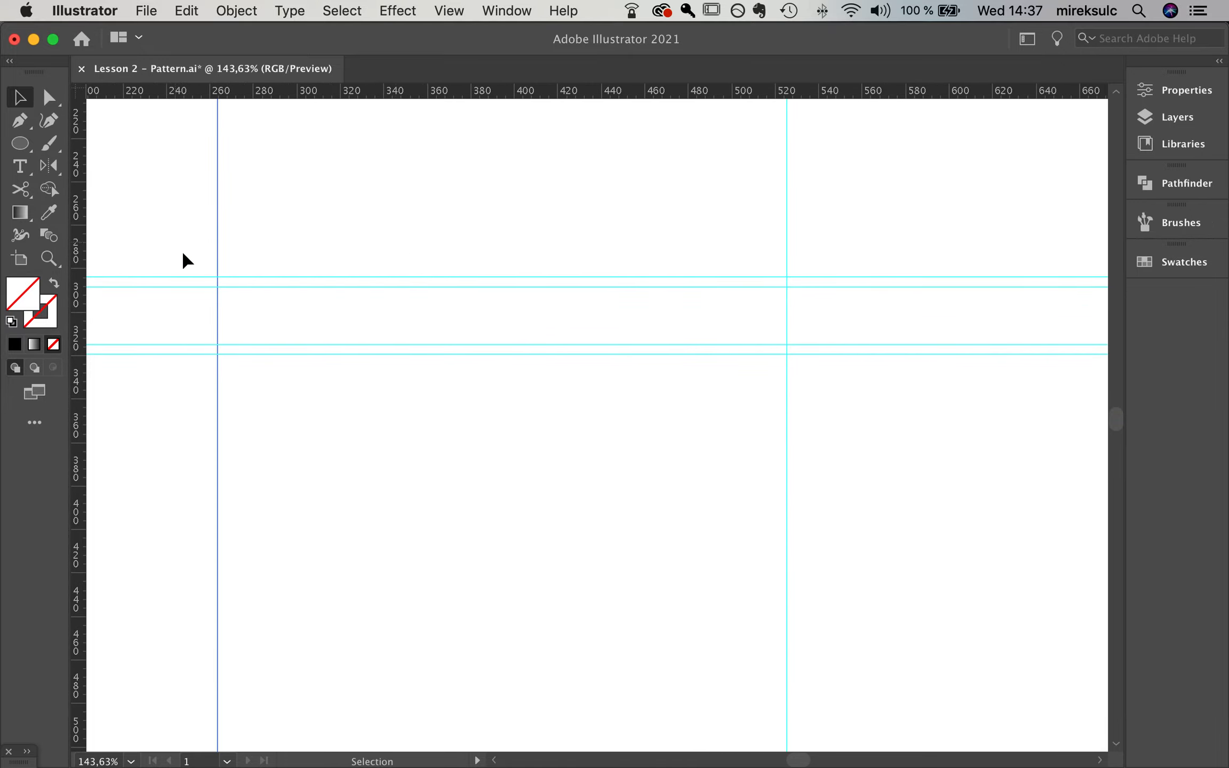
key("space")
left_click_drag(286, 236, 562, 350)
key("space")
left_click_drag(892, 404, 525, 251)
- Draw a thin rectangle within the upper guide pair, spanning the two vertical guides, and fill it with black (000000)
left_click_drag(28, 148, 81, 142)
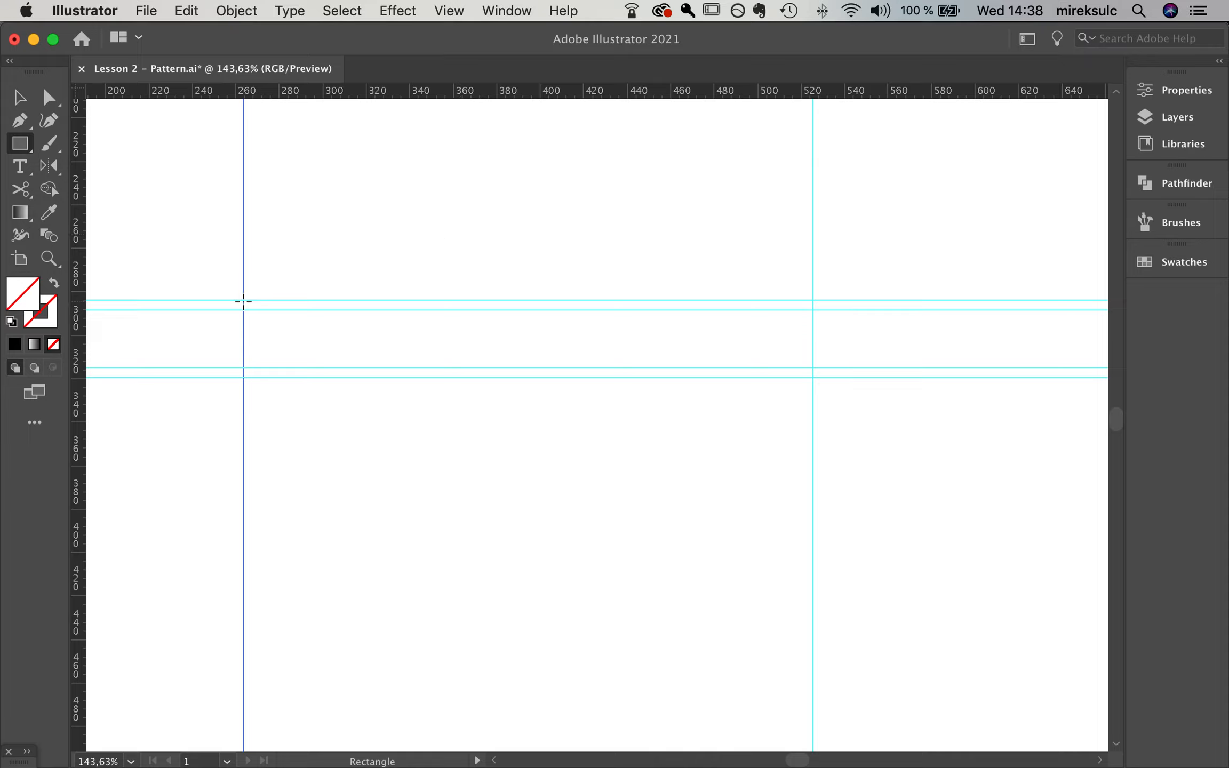
mouse_move(244, 300)
left_mouse_down()
mouse_move(562, 317)
mouse_move(812, 310)
left_mouse_up()
double_click(23, 293)
left_click_drag(161, 371, 1, 433)
left_click(514, 181)
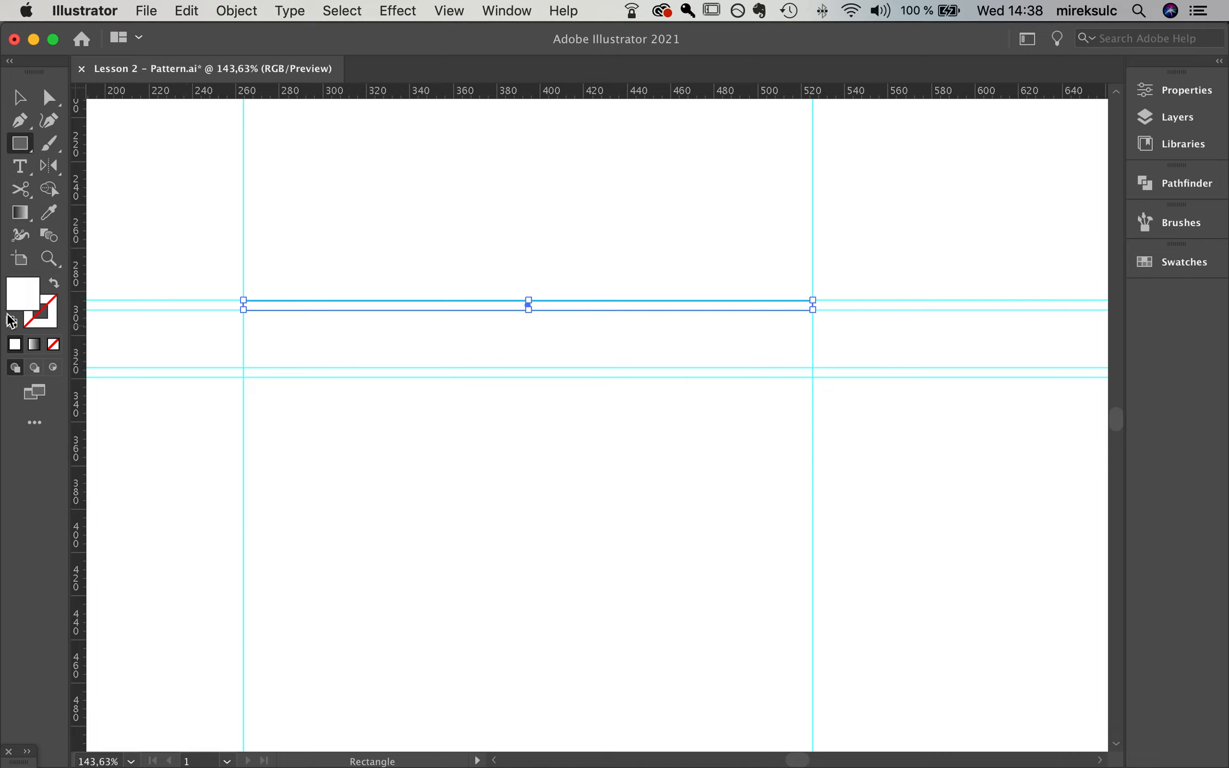
double_click(21, 298)
left_click_drag(171, 330, 14, 414)
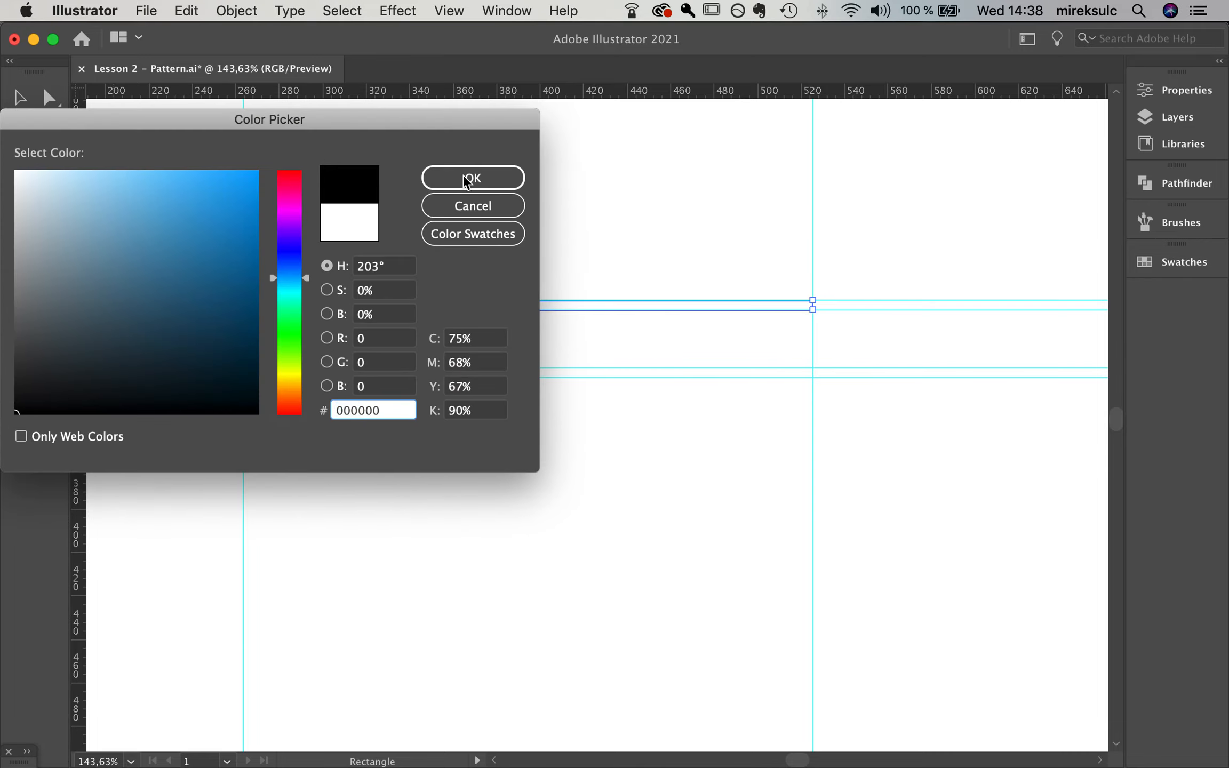
left_click(487, 171)
- Copy the black bar onto the lower guide pair and align both bars' right ends with the right vertical guide
left_click_drag(612, 309, 609, 376)
scroll(782, 365, "up", 5)
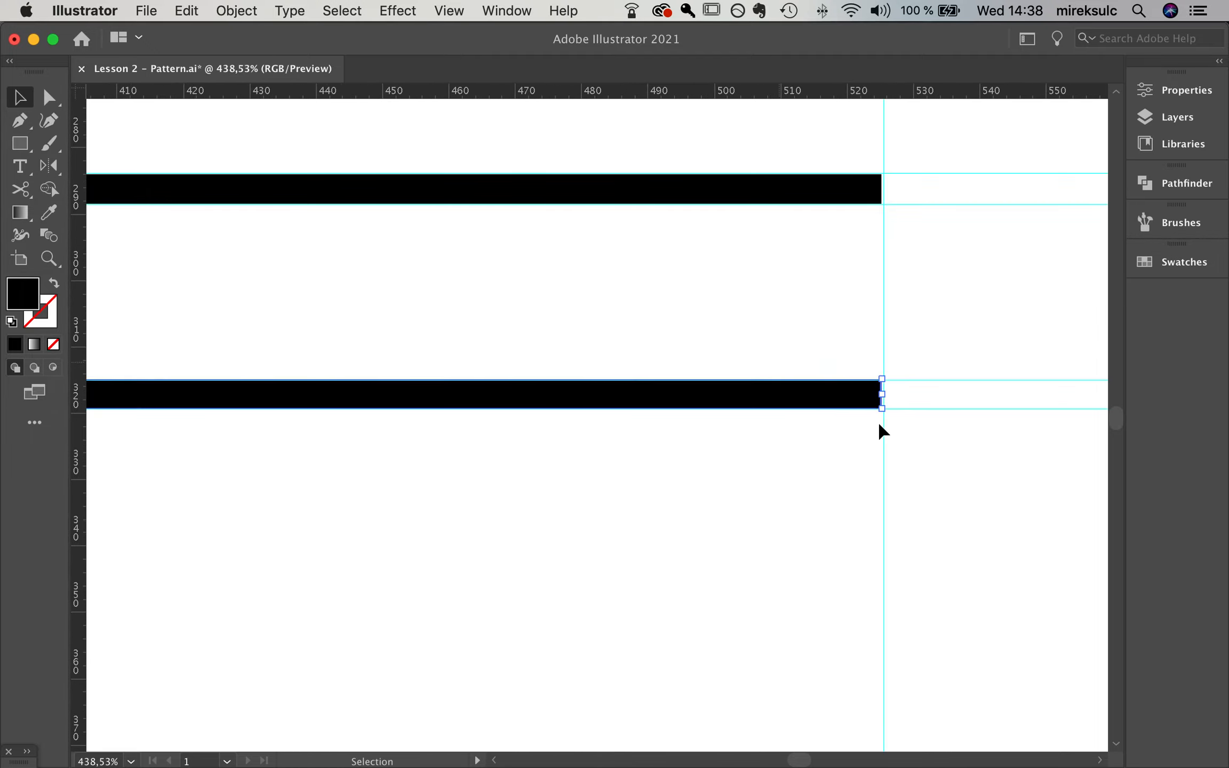
left_click_drag(880, 388, 884, 392)
left_click(878, 184)
left_click_drag(883, 187, 883, 191)
- Align the left ends of both black bars with the left vertical guide
key("space")
left_click_drag(465, 350, 897, 280)
key("space")
left_click_drag(634, 277, 1204, 370)
key("space")
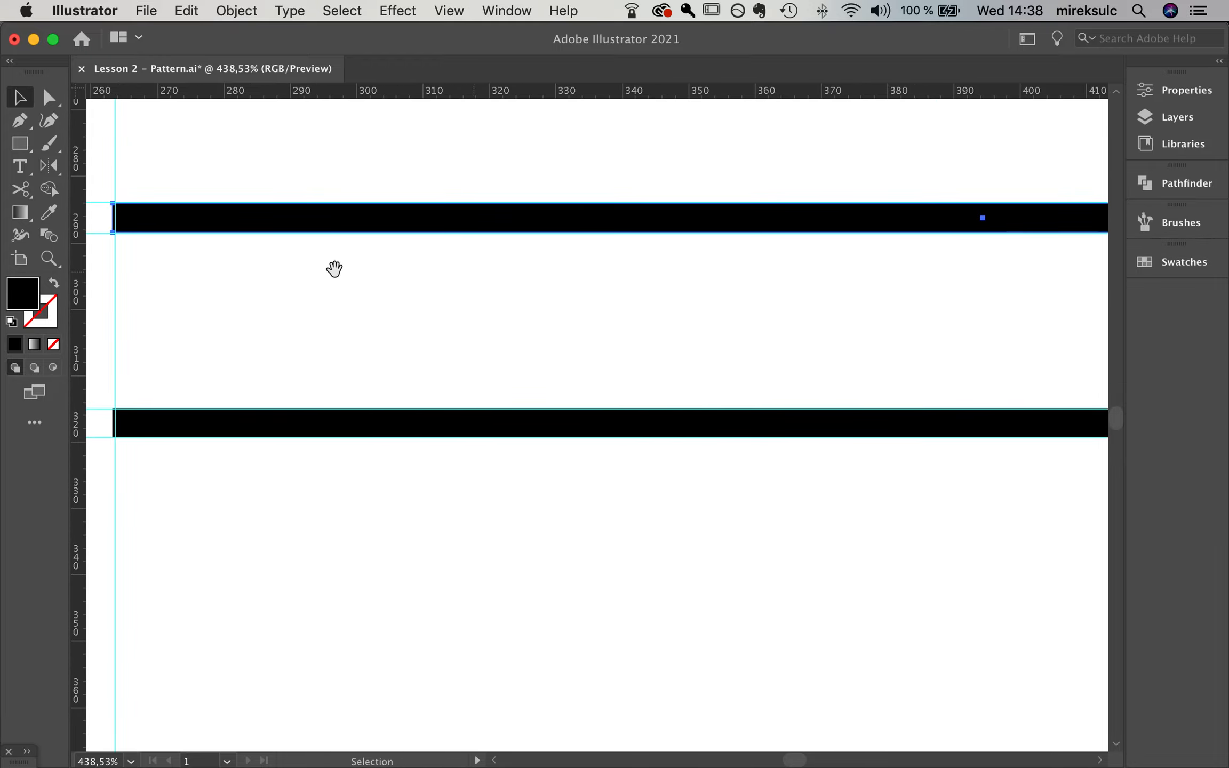
left_click_drag(335, 269, 636, 296)
left_click_drag(414, 244, 417, 243)
left_click(454, 457)
left_click_drag(412, 452, 418, 452)
left_click(689, 534)
left_click_drag(924, 467, 667, 452)
- Draw a small triangular thorn on top of the upper bar near its left end with the Pen tool
scroll(667, 451, "down", 5)
scroll(667, 456, "down", 6)
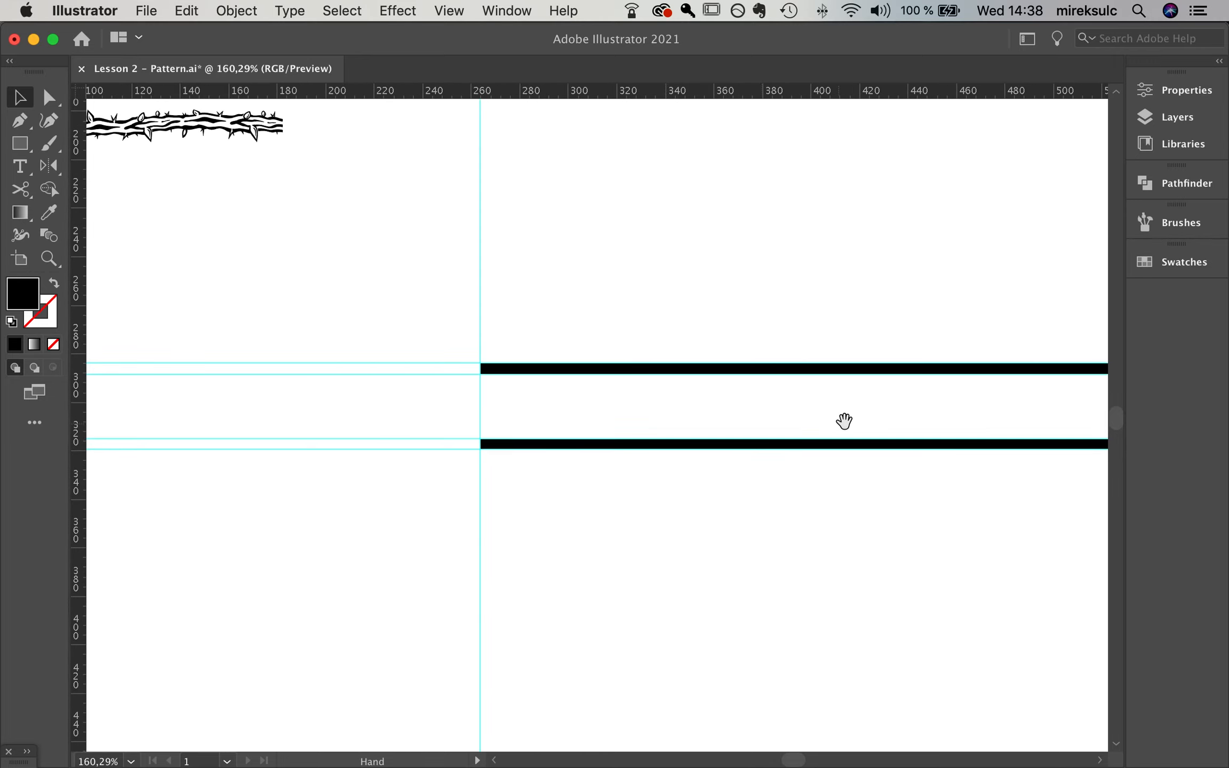
left_click_drag(844, 420, 584, 430)
key("m")
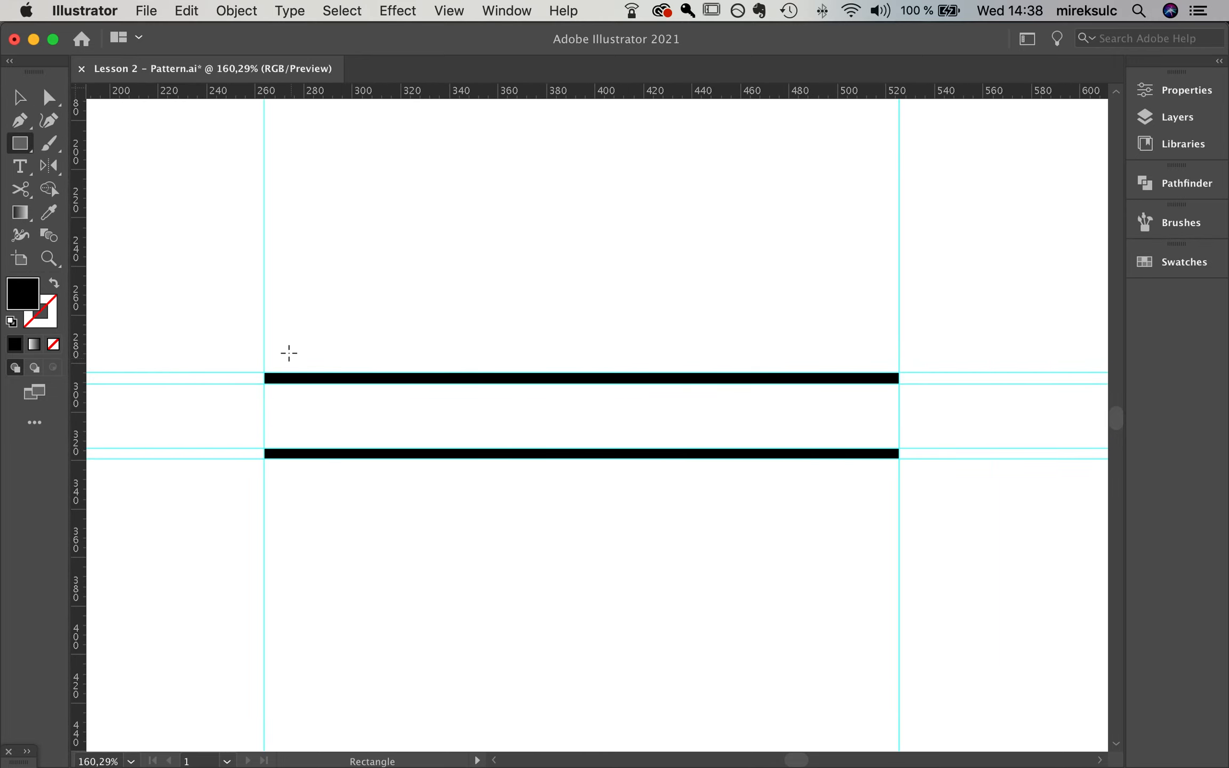
key("p")
left_click_drag(301, 377, 317, 350)
left_click(317, 350)
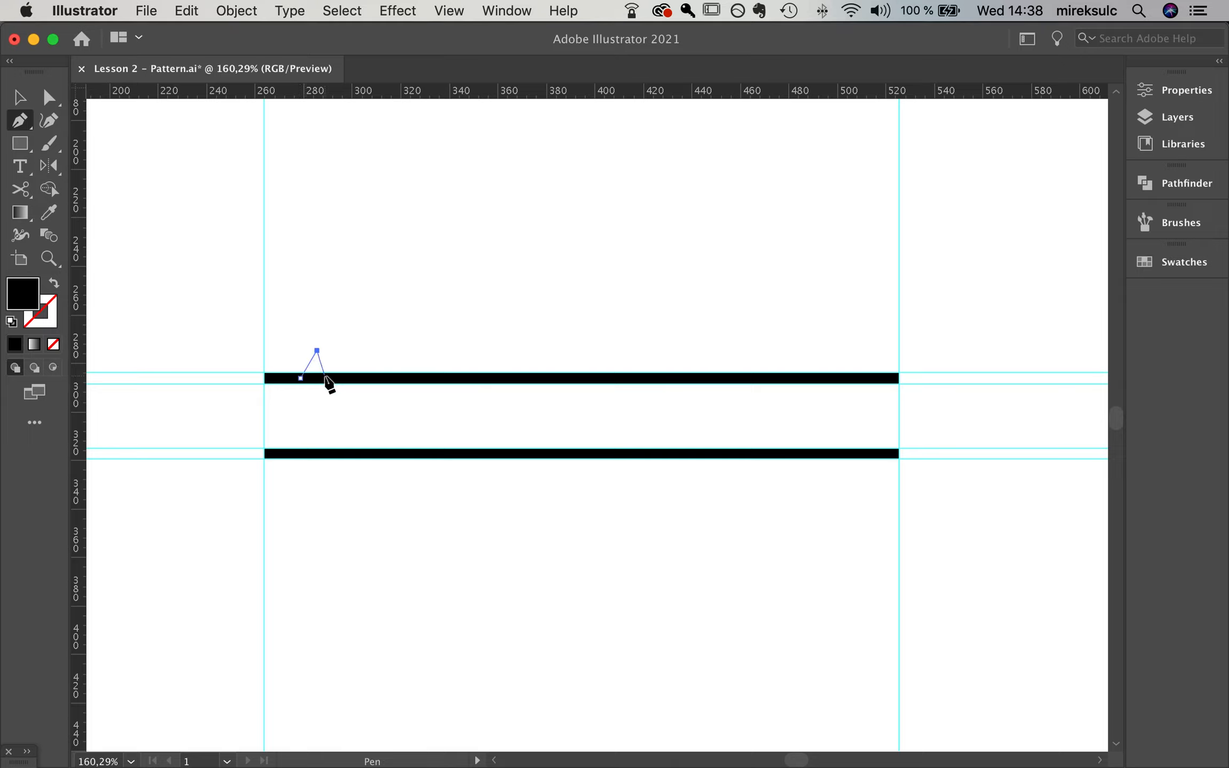
left_click(324, 375)
left_click(300, 378)
left_click(321, 405, "super")
- Draw a thorn below the lower bar near its left end and another on top of the upper bar left of its middle
left_click(354, 456)
left_click(372, 452)
left_click(479, 374)
left_click(500, 378)
left_click(495, 357)
left_click(480, 374)
left_click(537, 398, "super")
- Draw a narrow thorn pointing down from the lower bar and move it right, closer to the bar's middle
left_click(487, 479)
left_click(491, 451)
left_click(477, 454)
left_click(481, 468, "super")
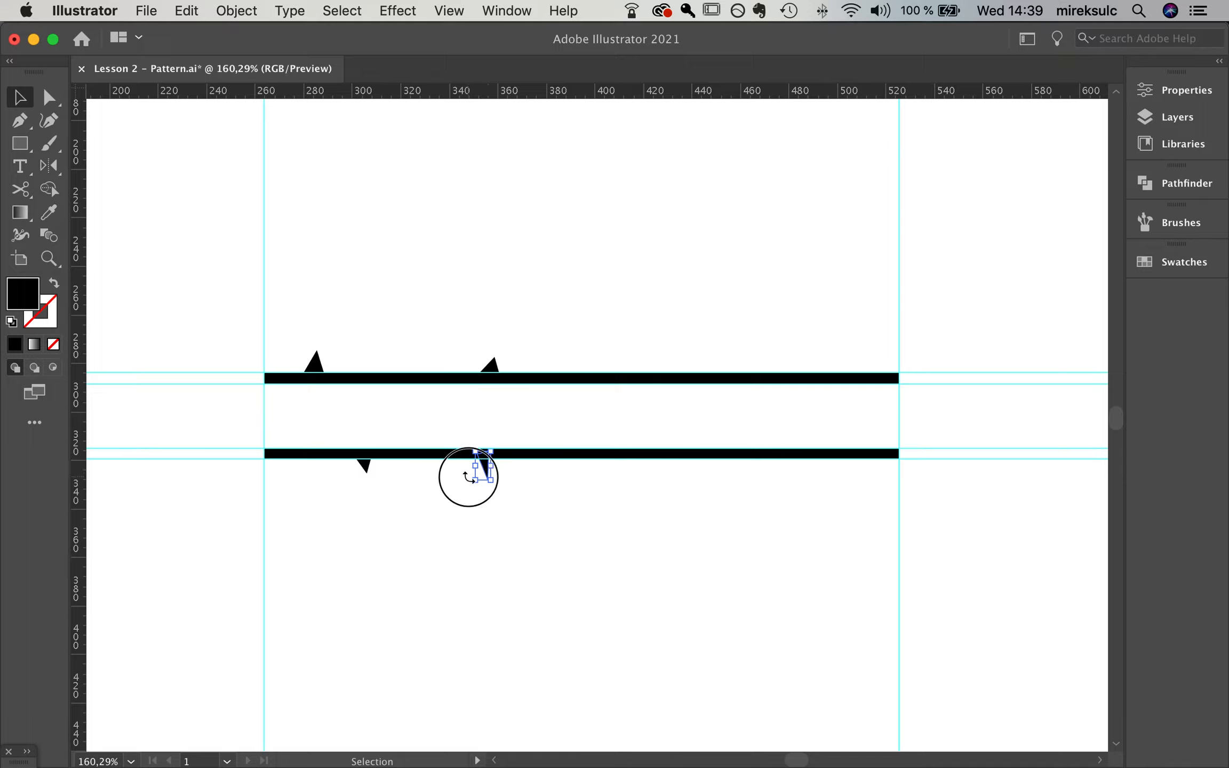
left_click_drag(486, 467, 542, 466)
- Copy the leftmost lower thorn to the right part of the lower bar and shift its tip to the left
left_click_drag(367, 471, 776, 472)
key("a")
left_click(767, 472)
- Copy the leftmost upper thorn to the right part of the upper bar and tilt its tip to the left
key("v")
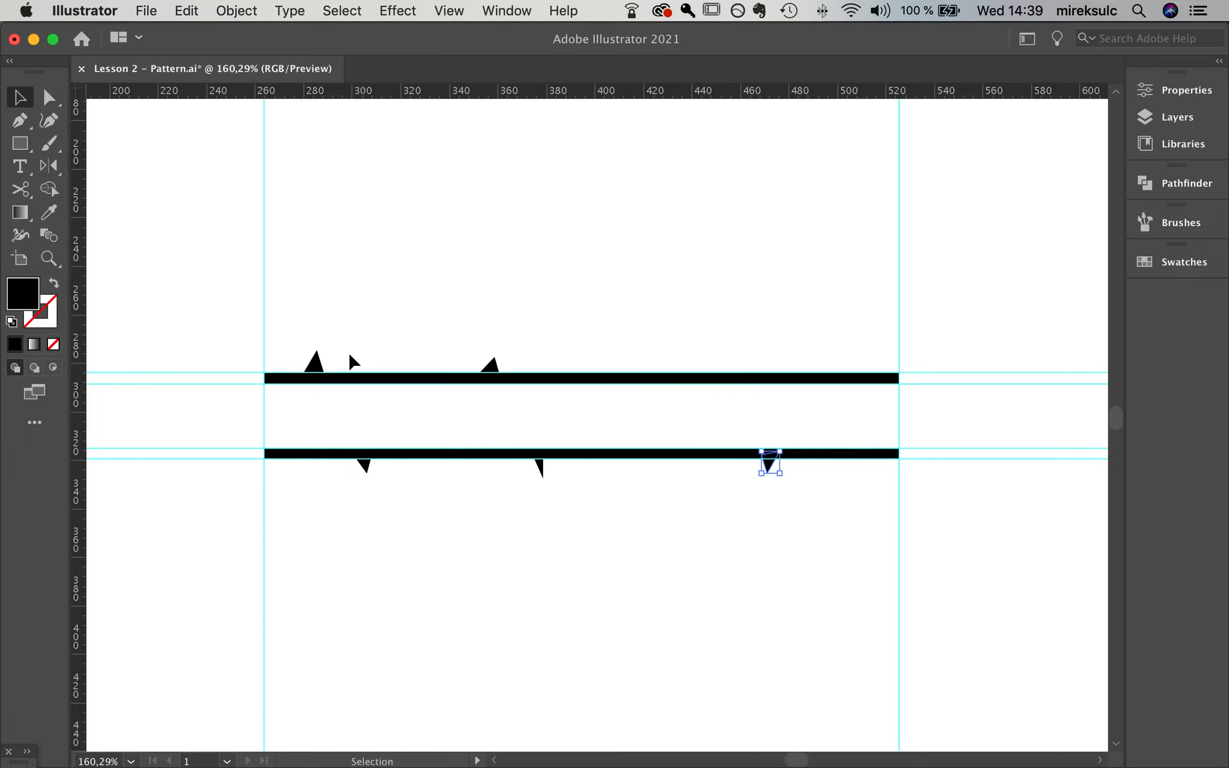
left_click_drag(320, 364, 715, 371)
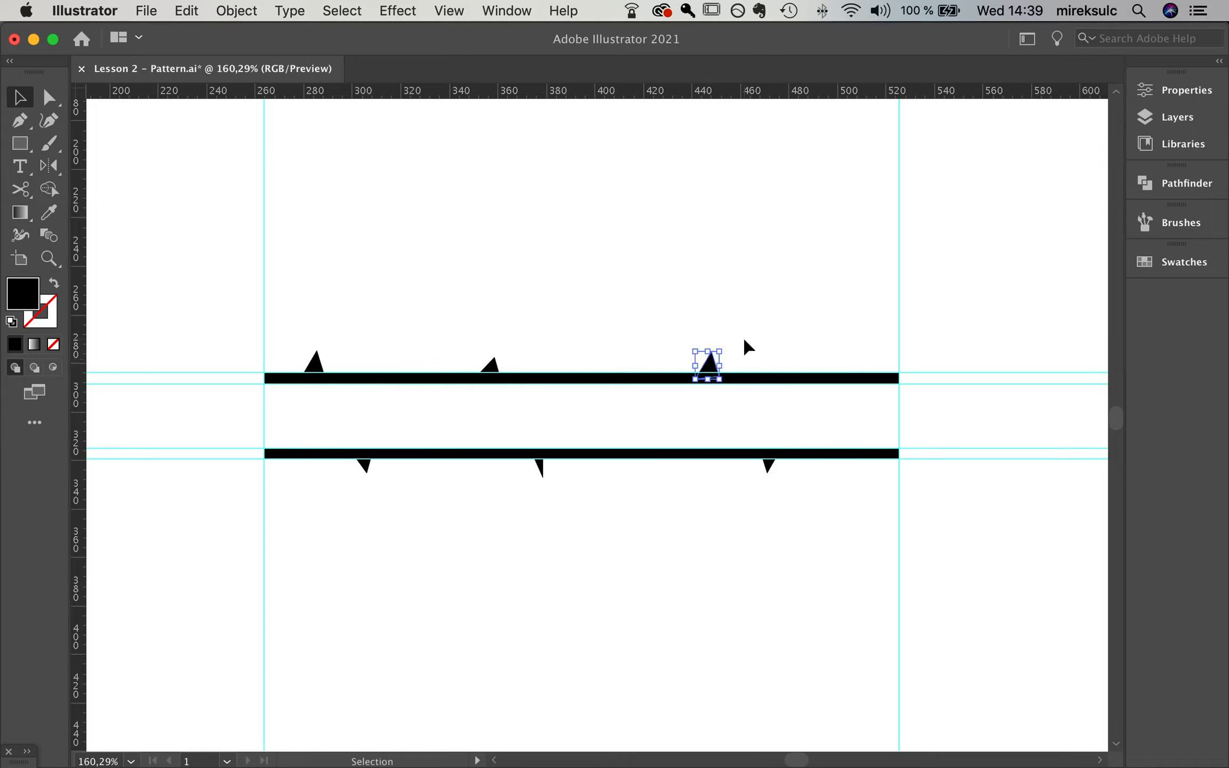
key("a")
left_click_drag(708, 352, 698, 355)
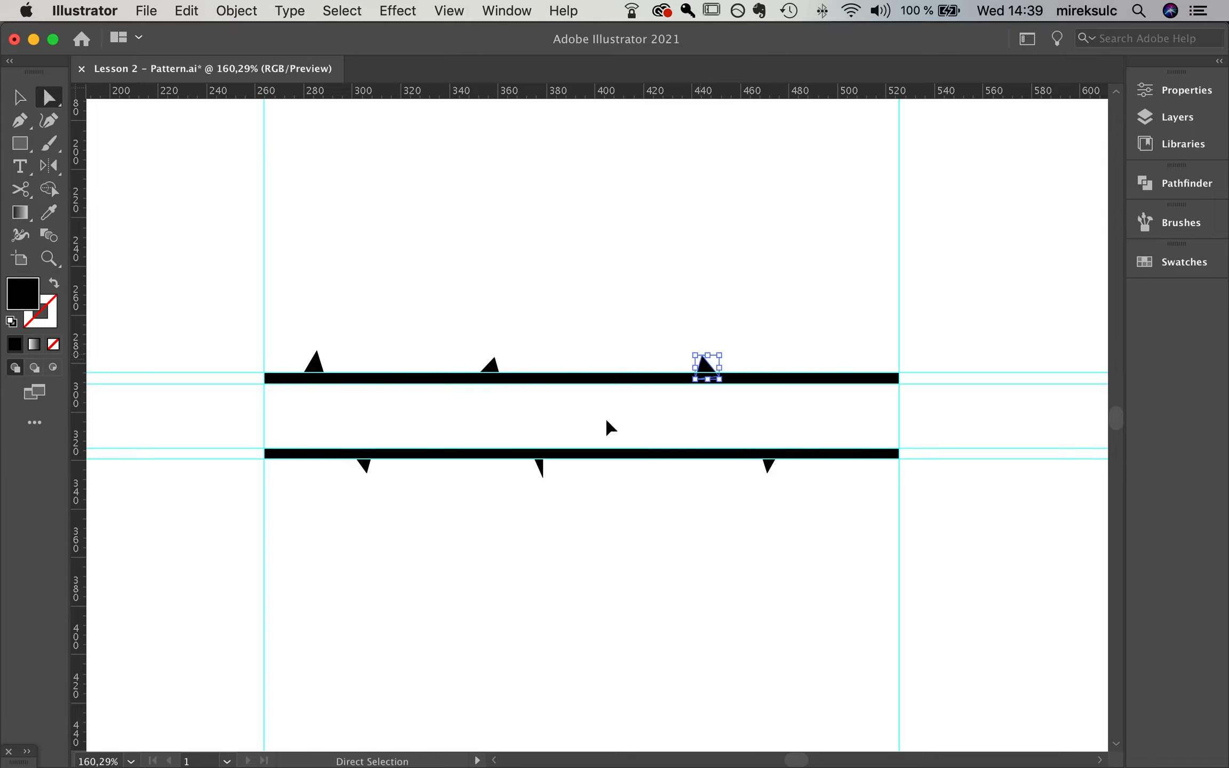
- Copy the two left thorns of the lower bar above the upper bar, rotate them to point upward and scale them down
key("v")
left_click(540, 464)
left_click(365, 472, "shift")
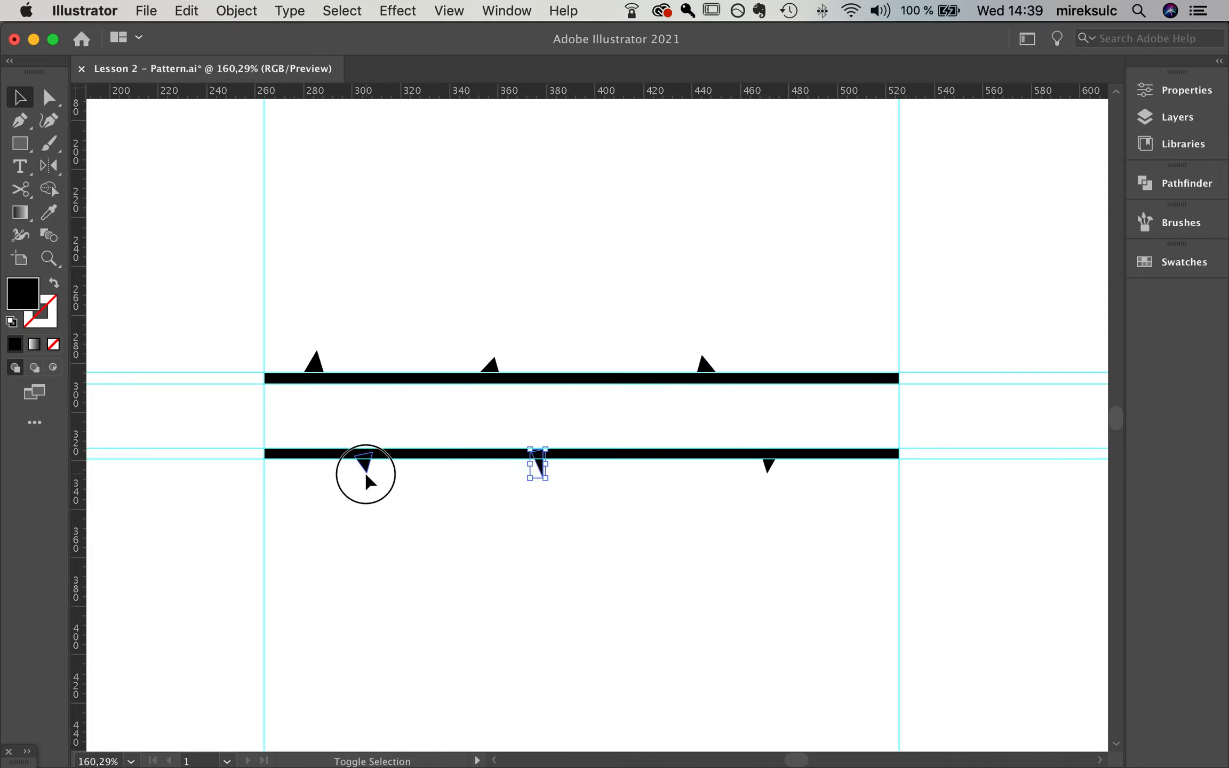
left_click_drag(366, 471, 544, 336)
left_click_drag(731, 302, 433, 362)
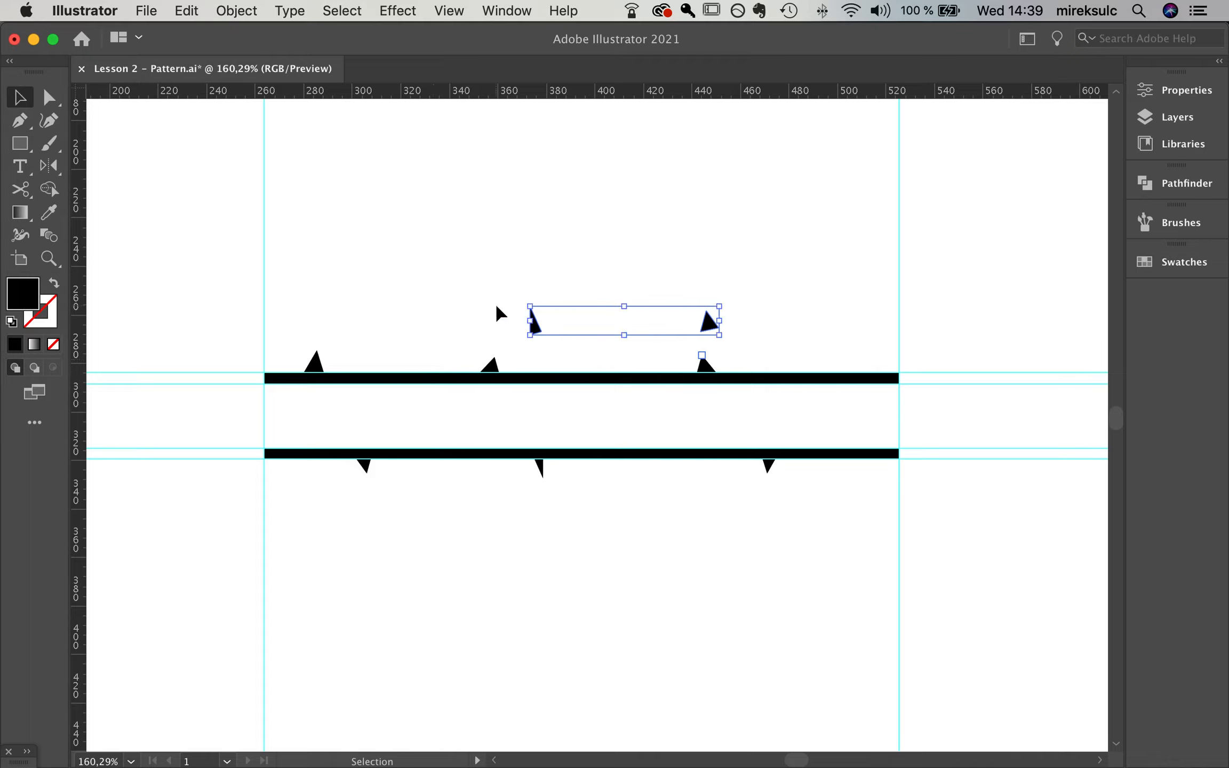
left_click_drag(526, 307, 585, 330)
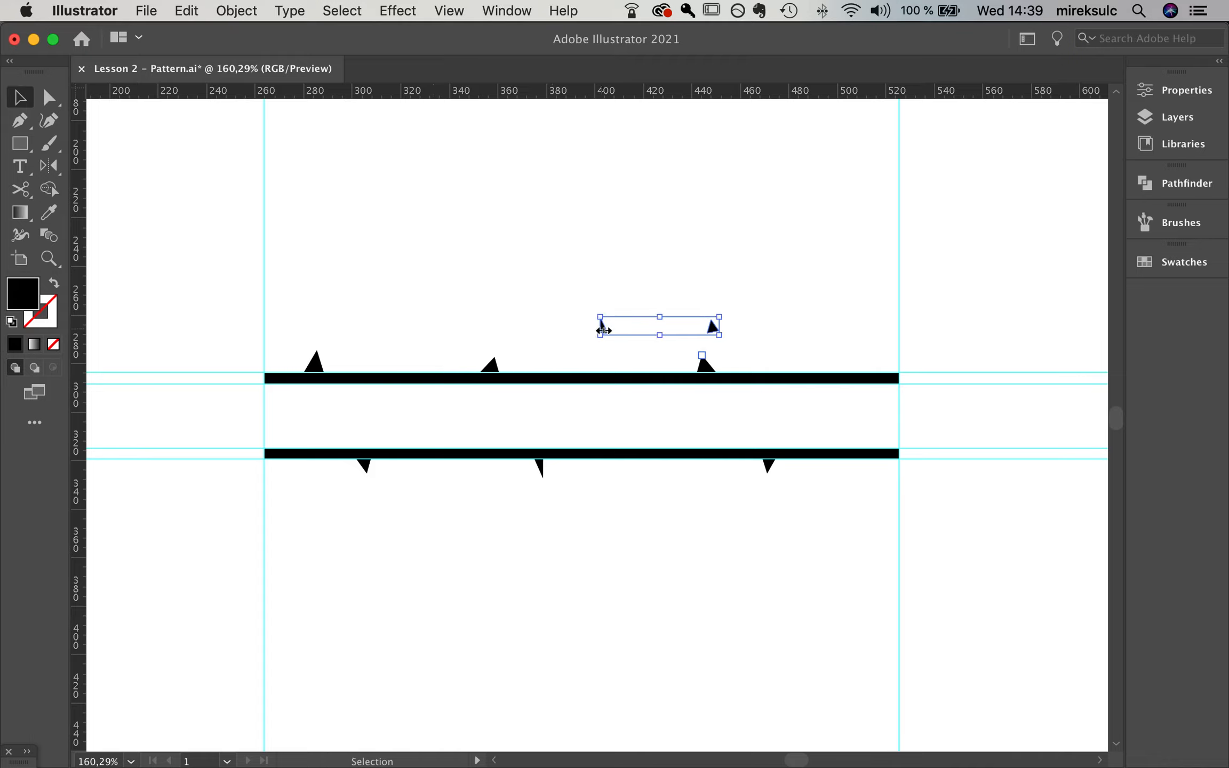
- Set the two small thorns on the upper bar, one just right of its middle and one near its right end
double_click(713, 327)
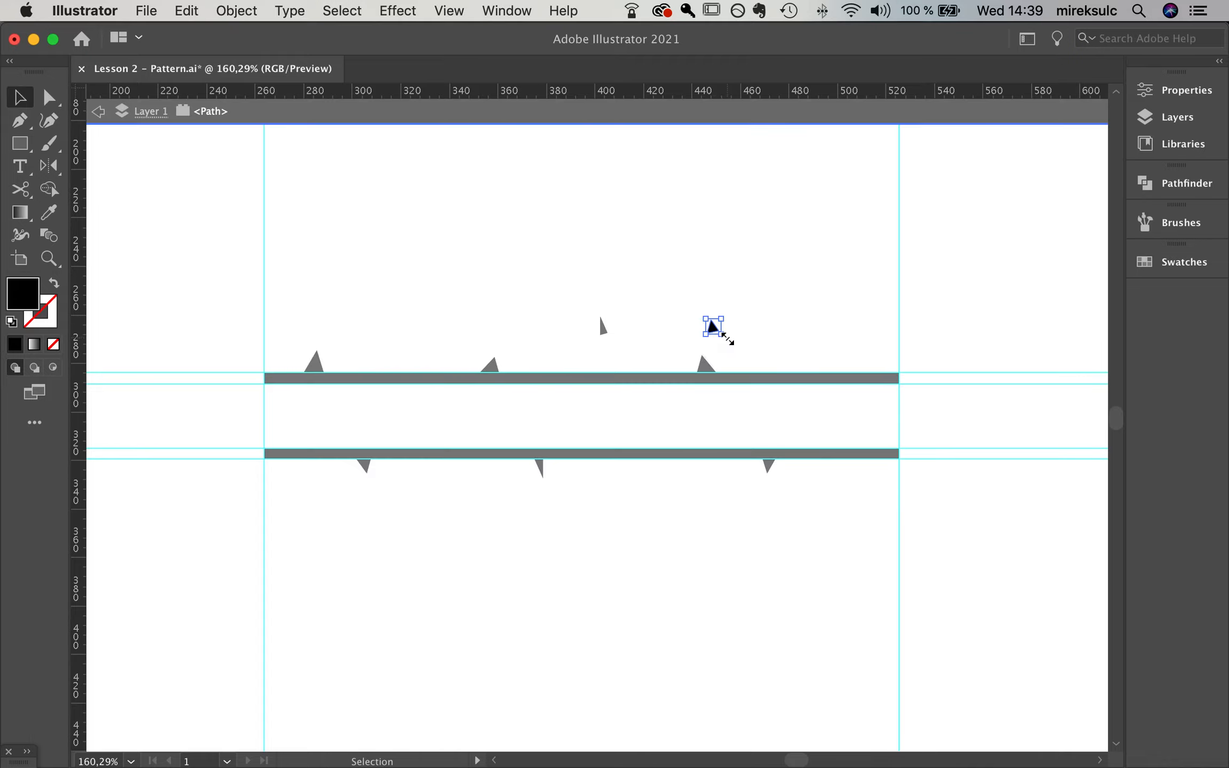
key("Escape")
left_click_drag(528, 296, 841, 371)
left_click(808, 326)
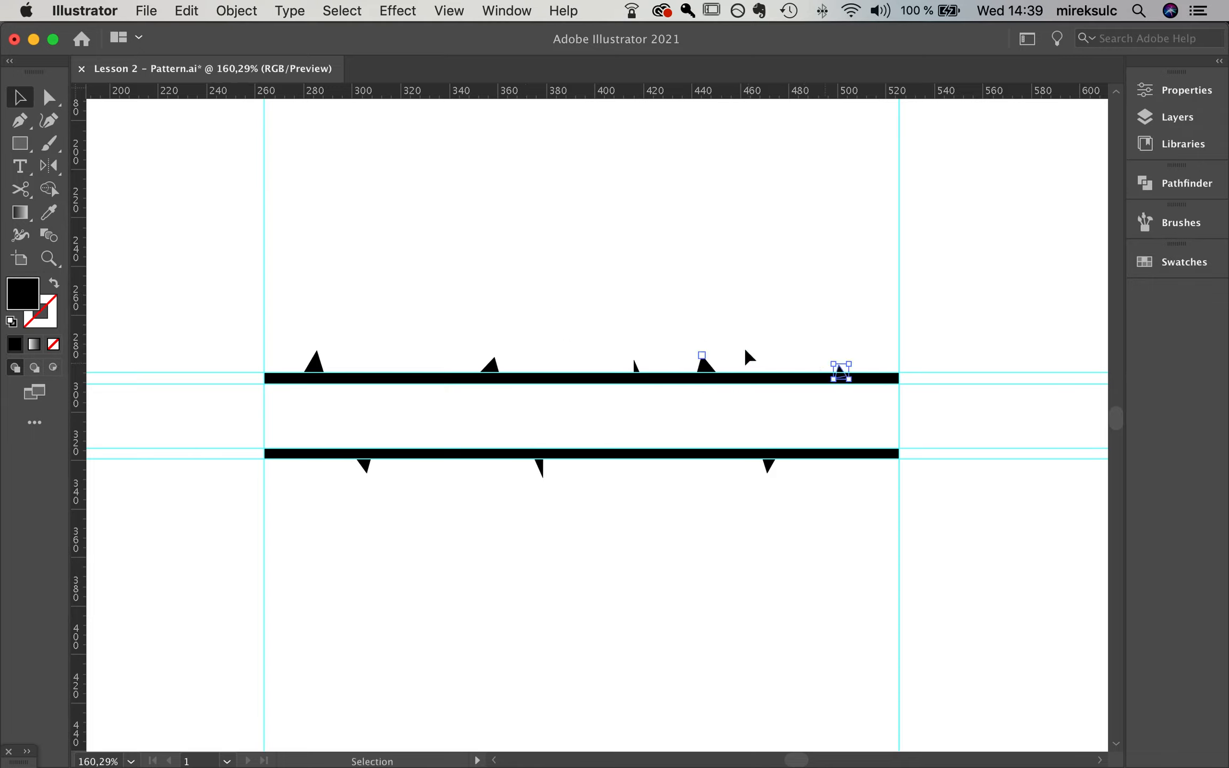
- Reshape the large thorn on the upper bar's right part so its tip leans right and stands slightly higher
key("a")
left_click_drag(702, 356, 715, 350)
left_click(542, 471)
- Copy the upper bar's second thorn below the lower bar, rotate it to point downward, and reshape it against the bar's edge
left_click(496, 373)
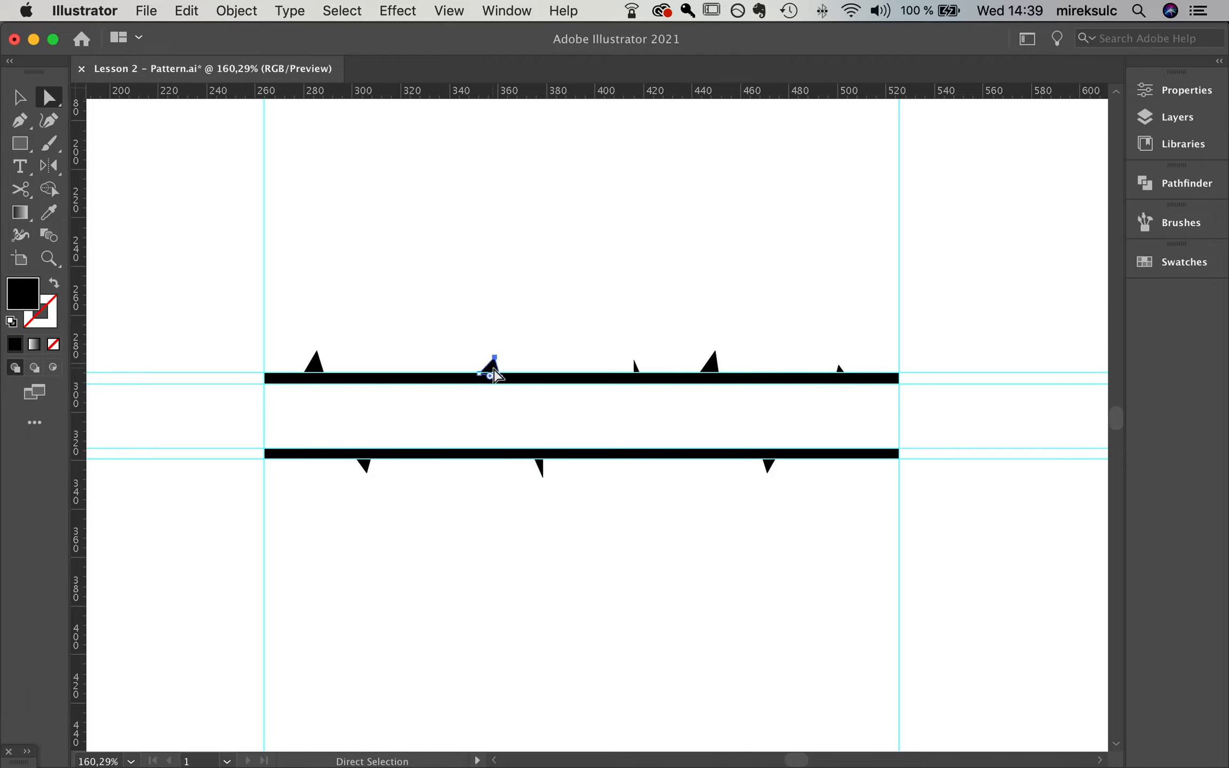
key("v")
left_click_drag(496, 373, 689, 473)
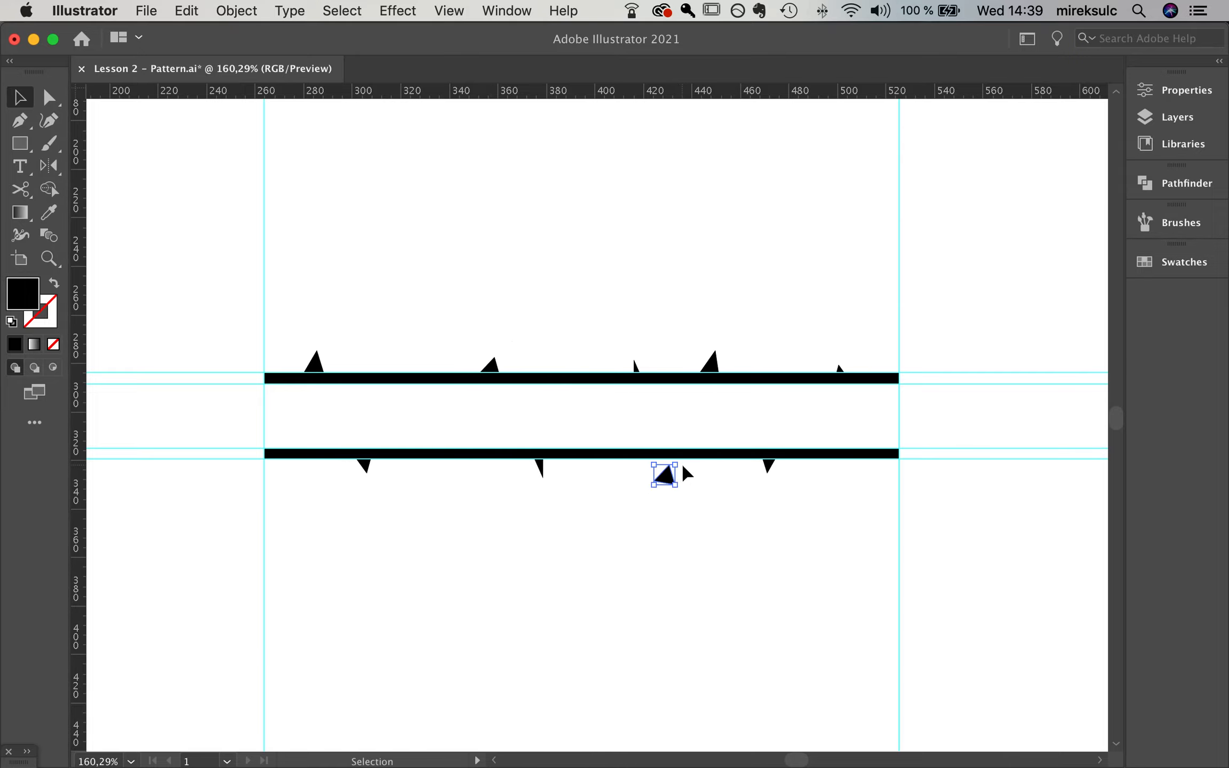
left_click(687, 472)
scroll(684, 471, "up", 3)
left_click(661, 476)
left_click_drag(673, 460, 600, 553)
key("a")
left_click_drag(646, 472, 625, 452)
left_click(700, 522)
key("space")
left_click_drag(503, 517, 635, 549)
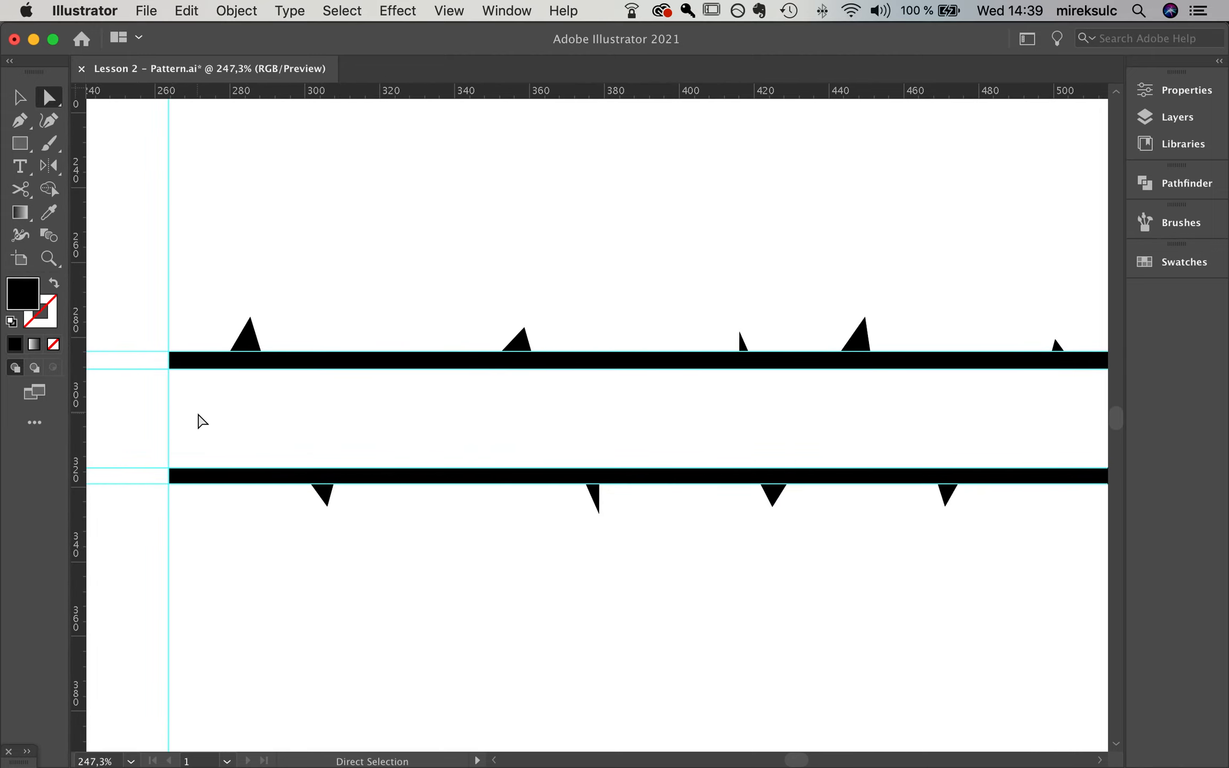
- Draw a long, filled wavy streak with the Pen tool between the two bars, near their left end
key("m")
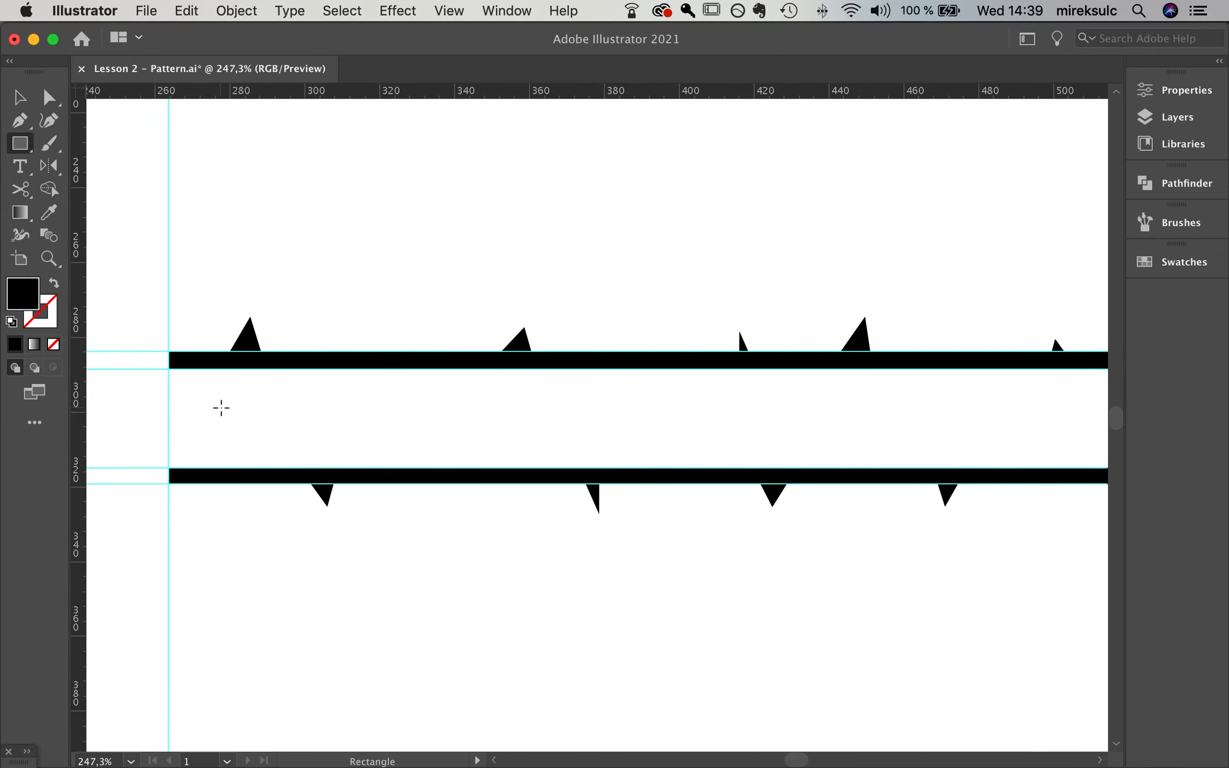
key("p")
left_click(238, 399)
left_click(315, 394)
left_click_drag(316, 394, 418, 416)
left_click_drag(305, 411, 273, 392)
key("v")
- Draw a second tapered streak with the Pen tool between the bars, slightly lower and right of the first
key("space")
left_click_drag(550, 406, 421, 427)
key("p")
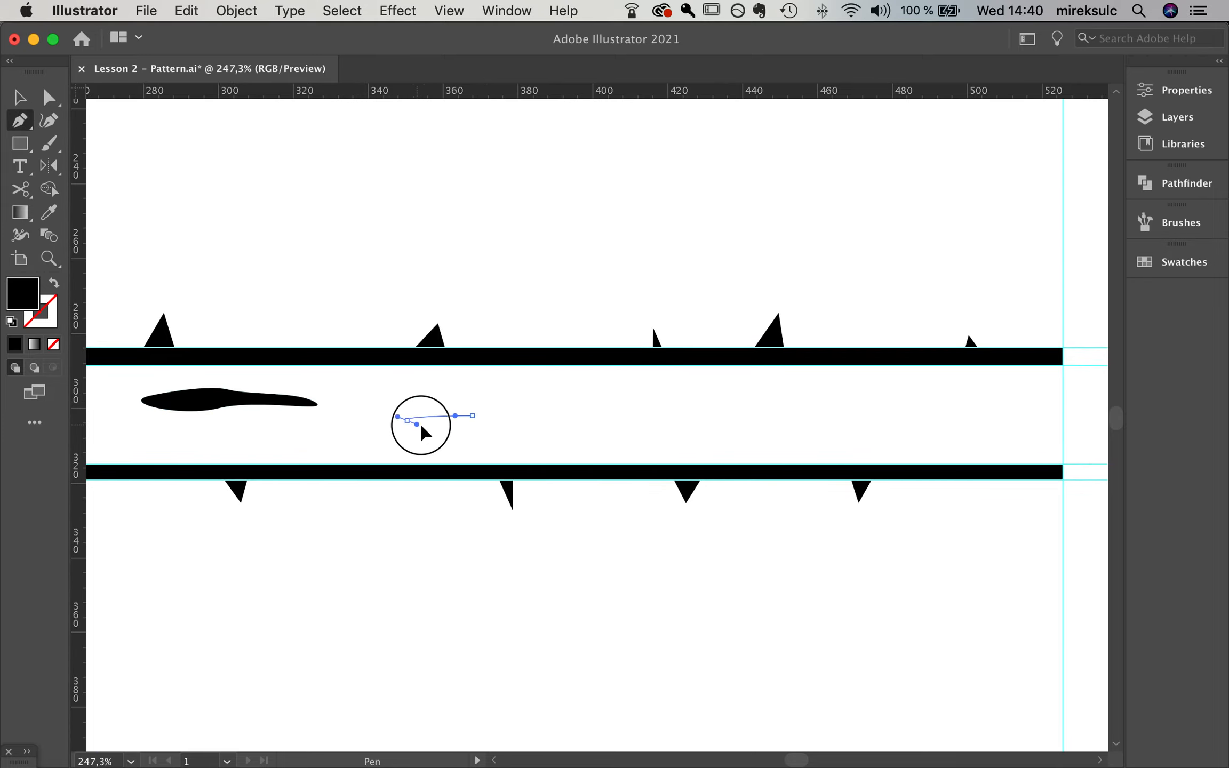
left_click_drag(605, 415, 574, 412)
left_click_drag(495, 407, 466, 420)
key("v")
- Draw a third long streak with a rounded left end just below the upper bar, right of the second streak
key("space")
left_click_drag(779, 416, 608, 412)
key("p")
left_click_drag(561, 412, 548, 404)
left_click_drag(594, 398, 634, 403)
left_click_drag(749, 405, 645, 419)
left_click(643, 416)
key("v")
- Draw a short, thin fourth streak between the bars, close to their right end and lower than the third
left_click(774, 423)
key("p")
left_click_drag(824, 426, 753, 435)
mouse_move(832, 436)
left_mouse_down()
mouse_move(878, 438)
mouse_move(858, 423)
mouse_move(826, 425)
left_mouse_up()
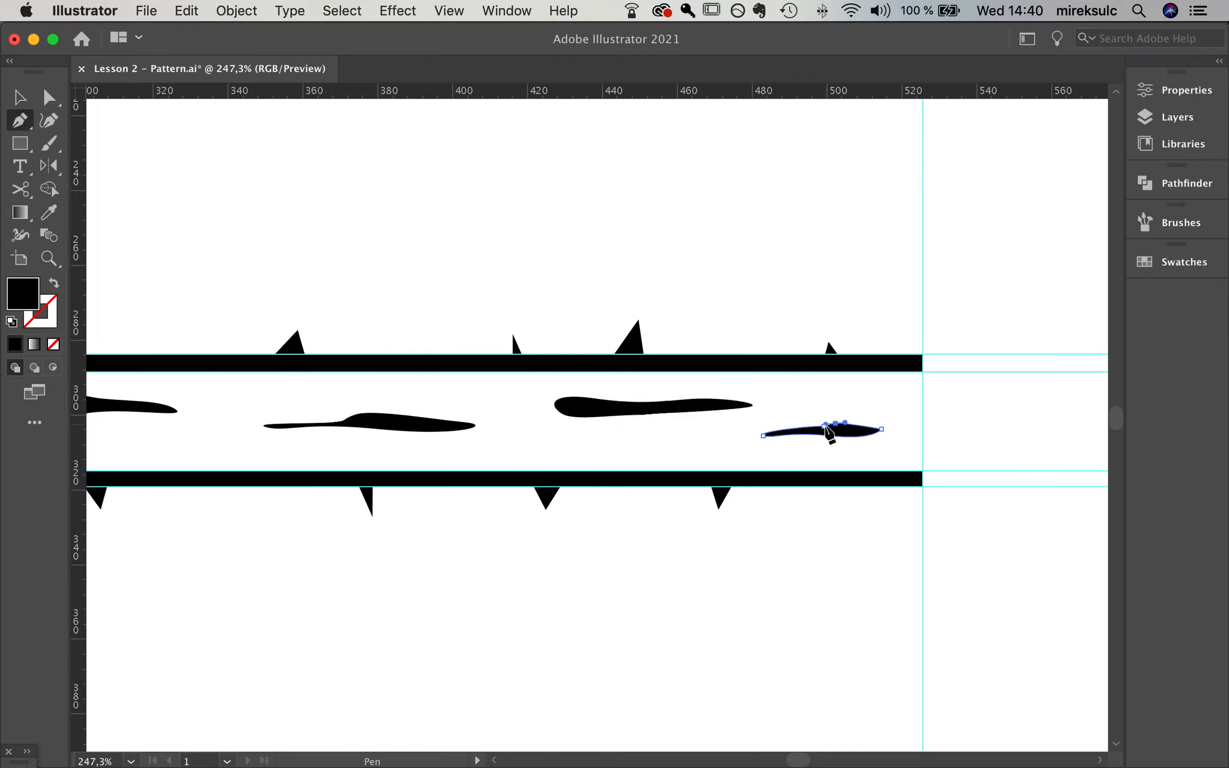
left_click(824, 426)
key("v")
- Reshape the second streak by moving its anchor points so its thin left part becomes thicker and rounded
key("a")
left_click(384, 421)
left_click_drag(333, 422, 372, 406)
left_click(587, 458)
- Reposition the four streaks between the bars, shifting them left so they alternate high and low with even spacing
key("v")
left_click_drag(583, 442, 723, 414)
left_click_drag(532, 388, 488, 408)
left_click_drag(750, 379, 677, 375)
left_click_drag(969, 409, 900, 413)
left_click_drag(489, 410, 480, 419)
left_click_drag(274, 382, 258, 383)
left_click(457, 500)
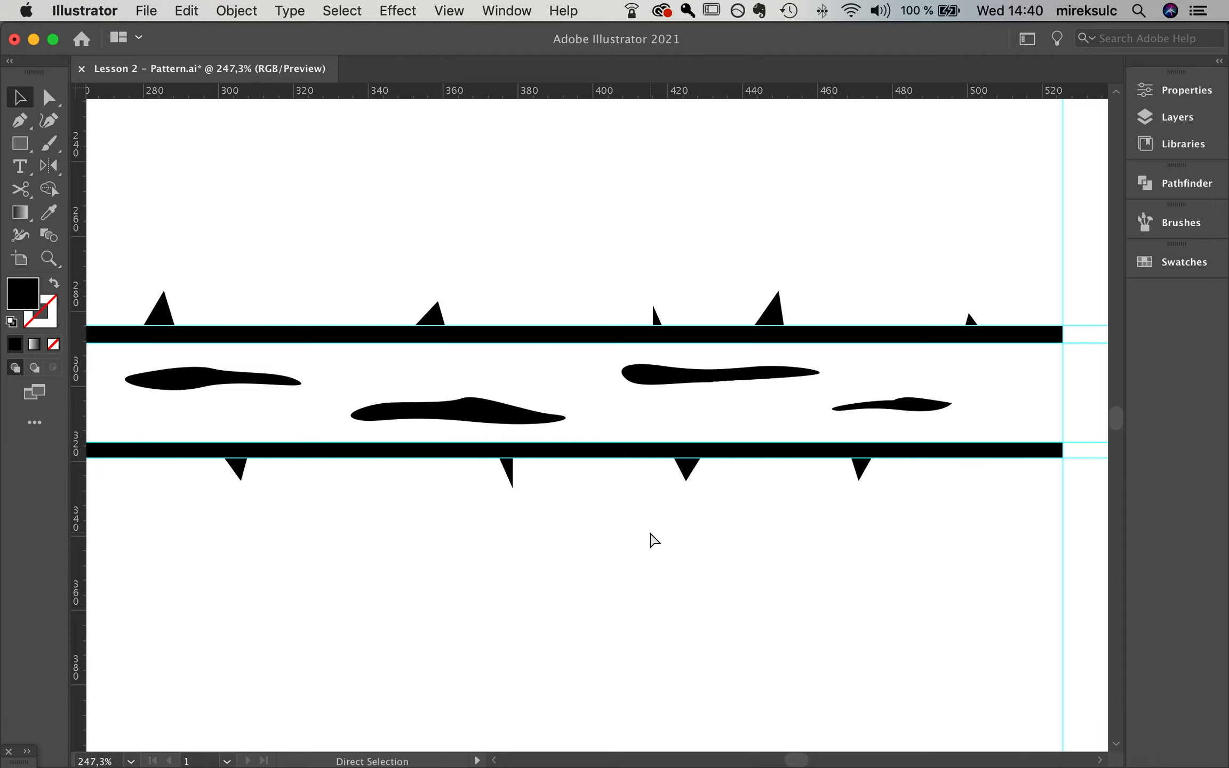
- Add a thorn at the lower bar's right end, narrow it by moving a corner, and set it against the bar pointing downward
key("super+minus")
key("super+minus")
left_click_drag(623, 520, 533, 534)
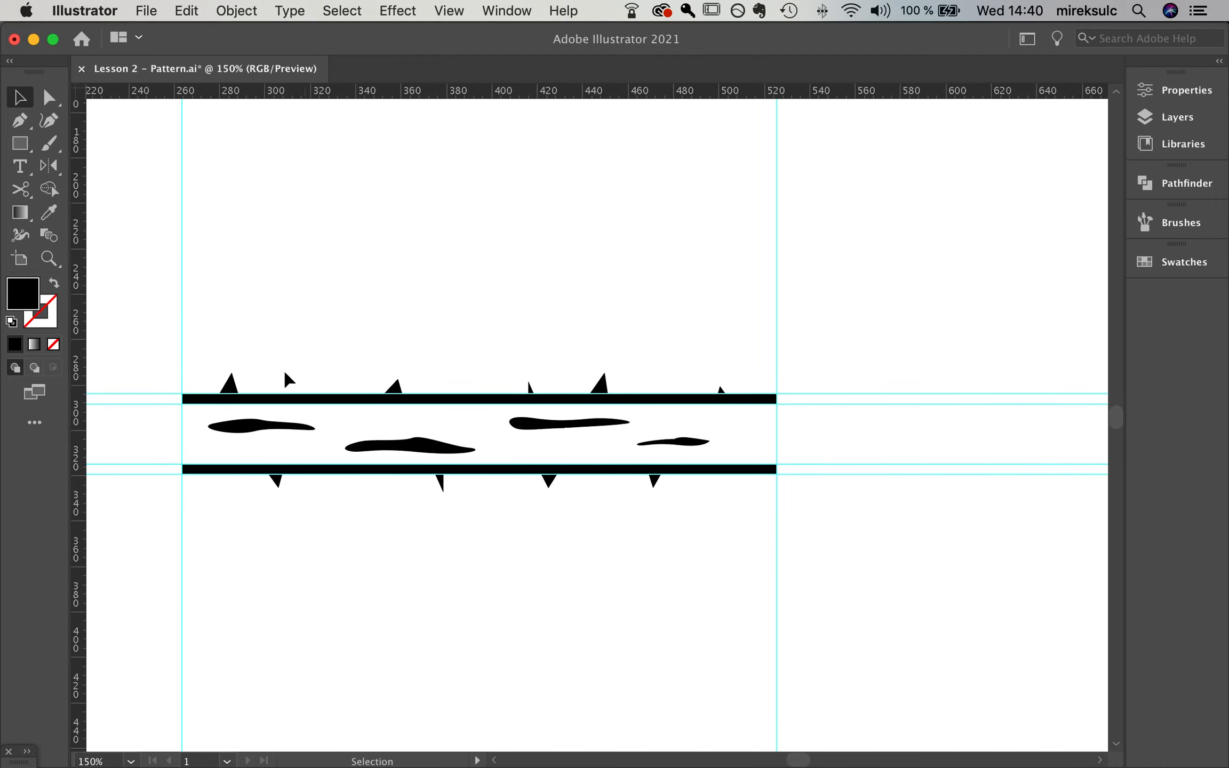
left_click_drag(224, 384, 680, 448)
key("a")
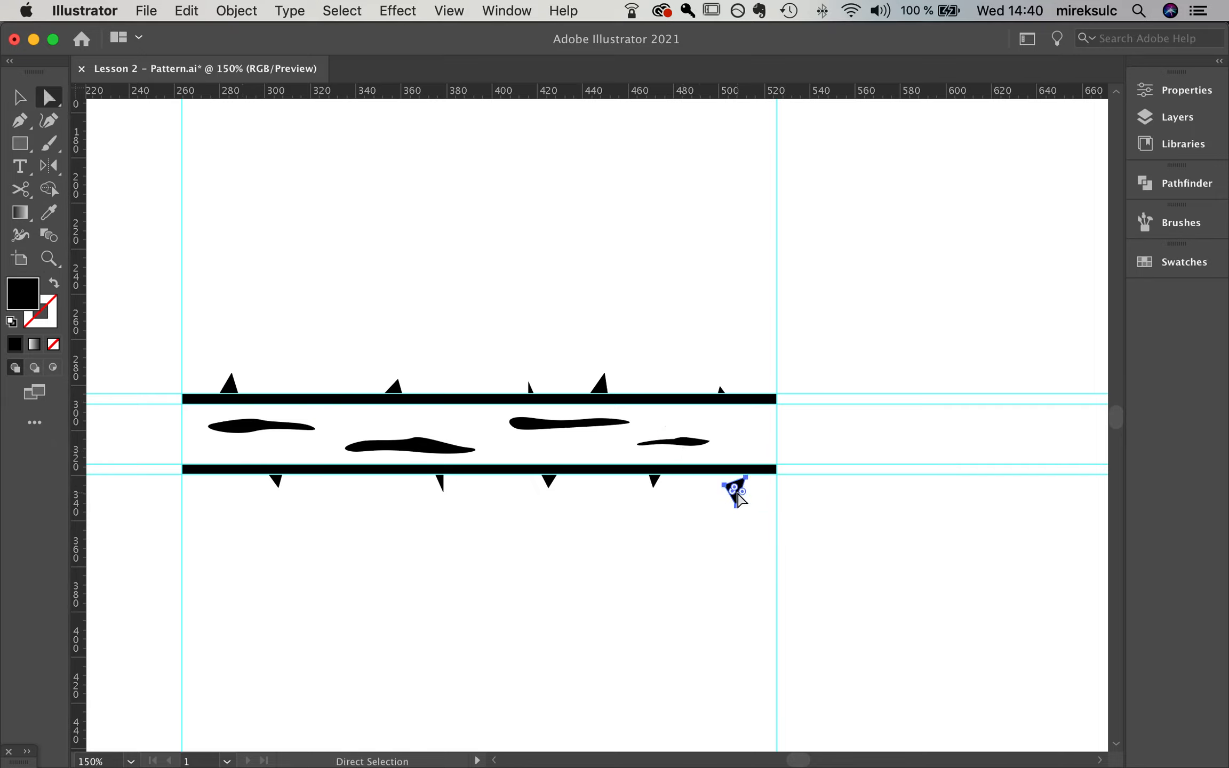
left_click(730, 483)
key("v")
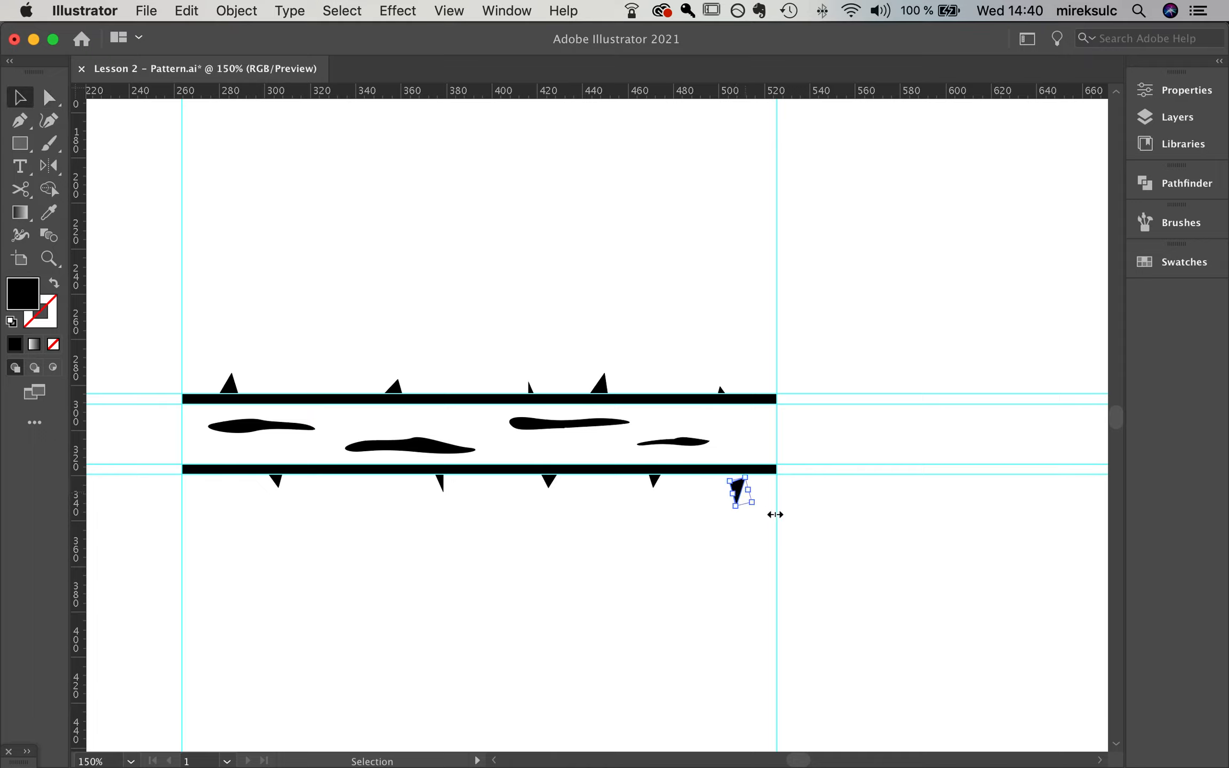
left_click_drag(744, 495, 761, 485)
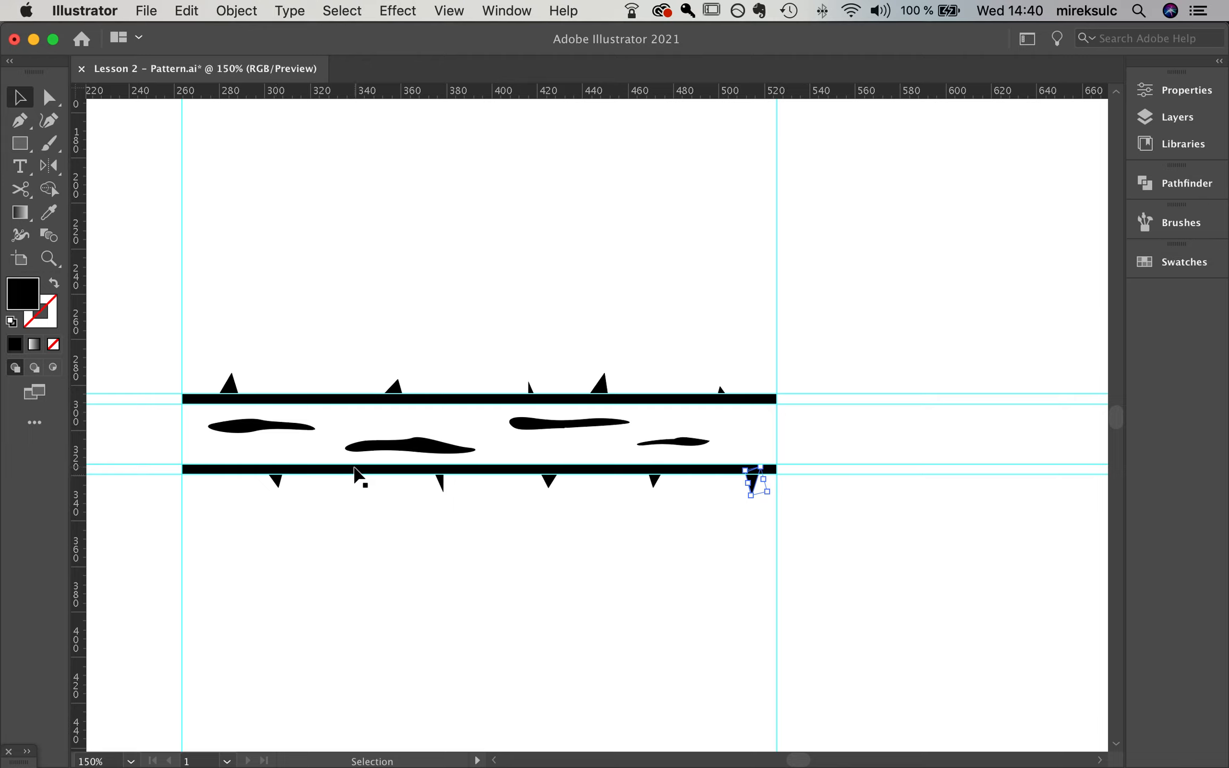
- Group the whole vine artwork and make it a compound path
key("super+a")
left_click_drag(867, 347, 824, 356)
left_click_drag(835, 262, 165, 259)
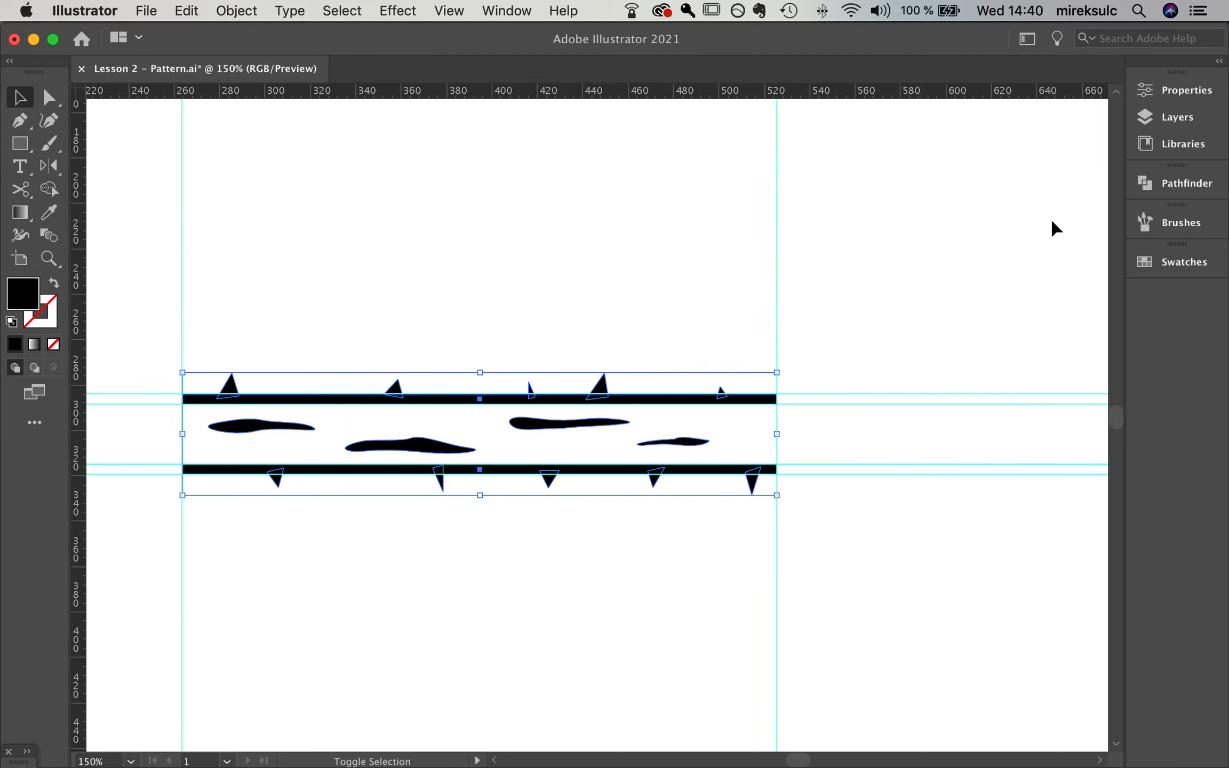
key("a")
key("v")
left_click(186, 10)
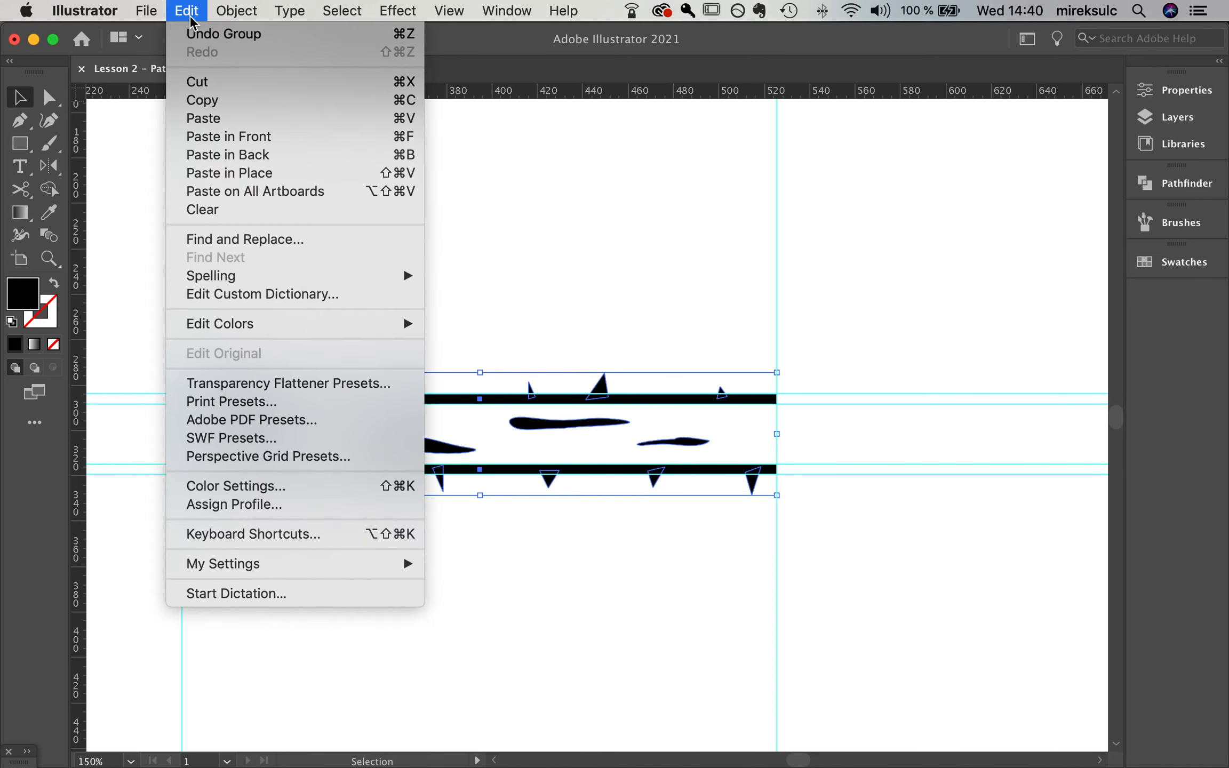
mouse_move(236, 11)
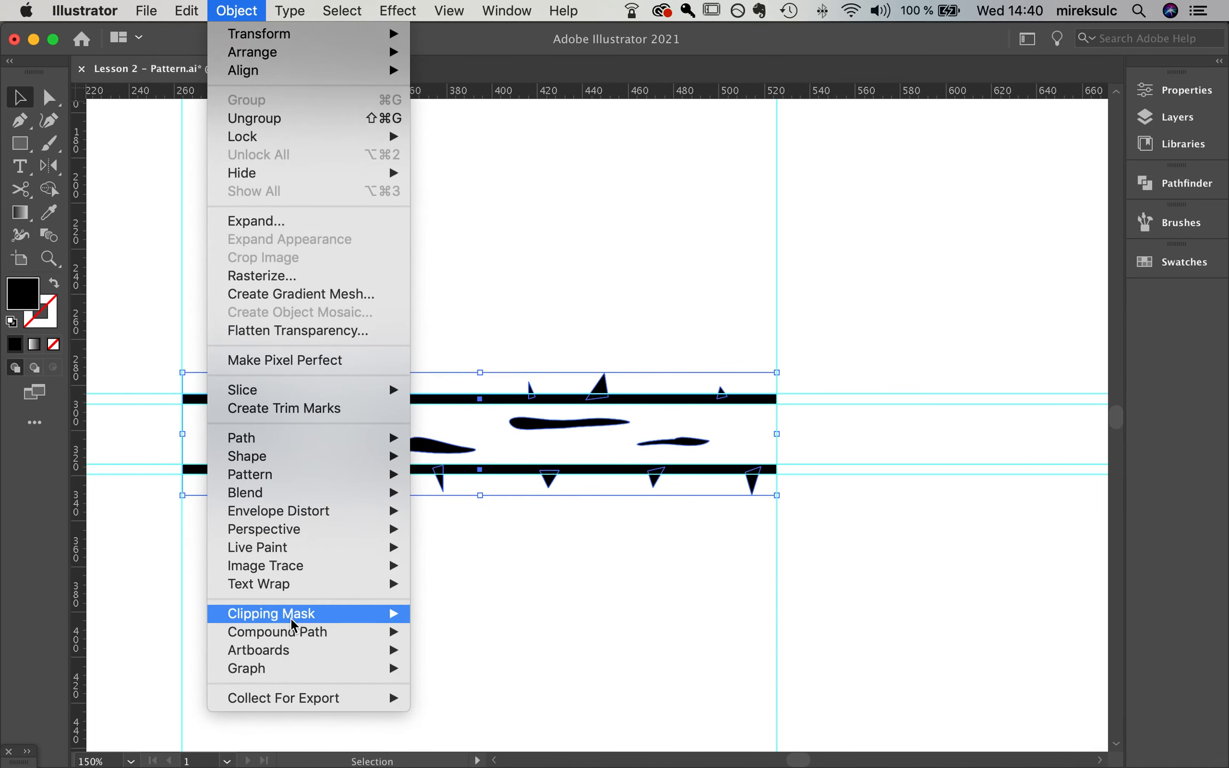
mouse_move(293, 631)
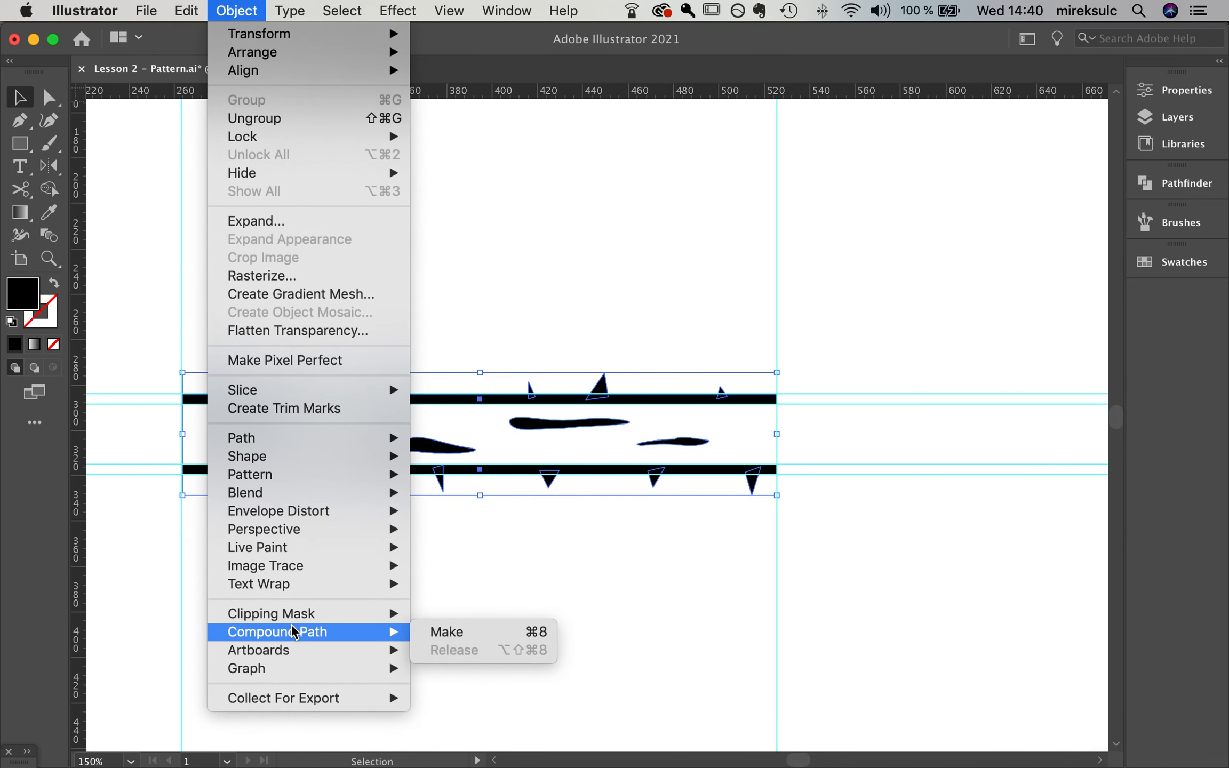
left_click(477, 632)
left_click(528, 643)
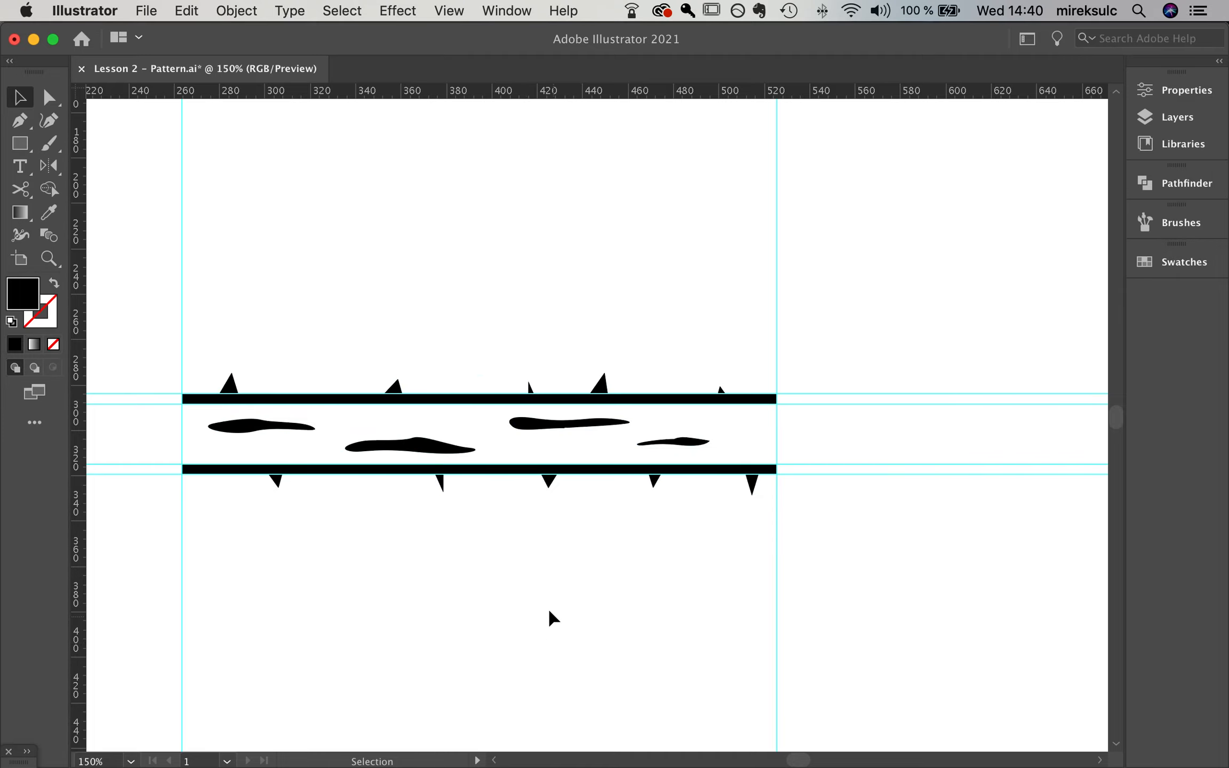
- Unite all bars, thorns and streaks of the vine tile with Pathfinder
left_click_drag(128, 328, 1081, 606)
left_click_drag(970, 607, 107, 567)
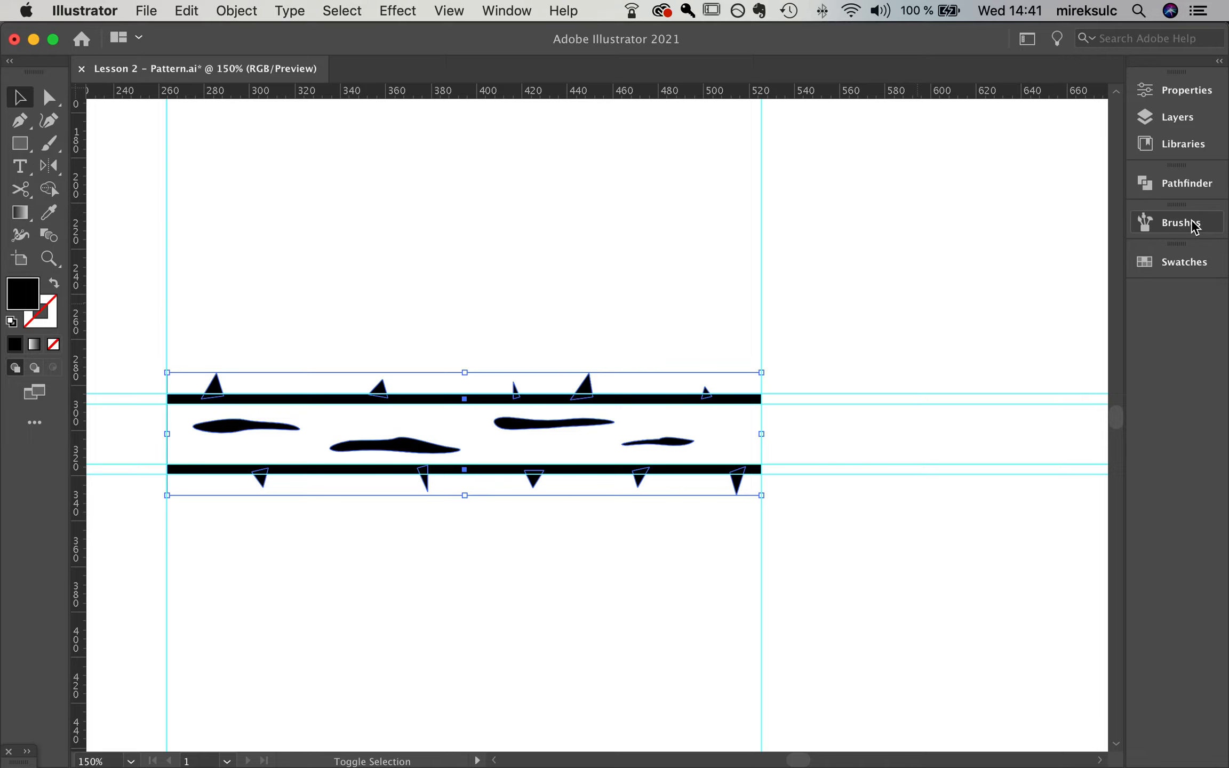
left_click(1155, 184)
left_click(911, 225)
left_click(1090, 175)
left_click(672, 356)
- Add the united vine tile to the brushes as a new Pattern Brush
key("super+minus")
left_click_drag(659, 352, 645, 354)
left_click(457, 446)
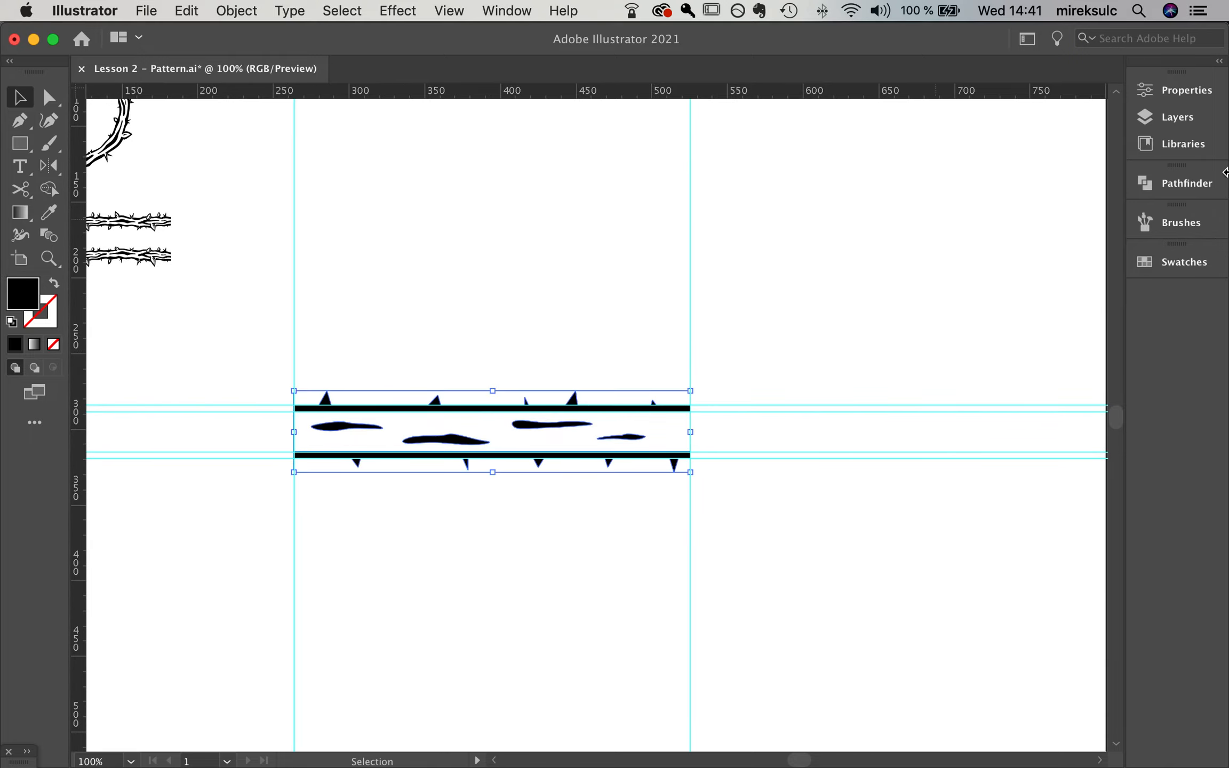
left_click(1156, 226)
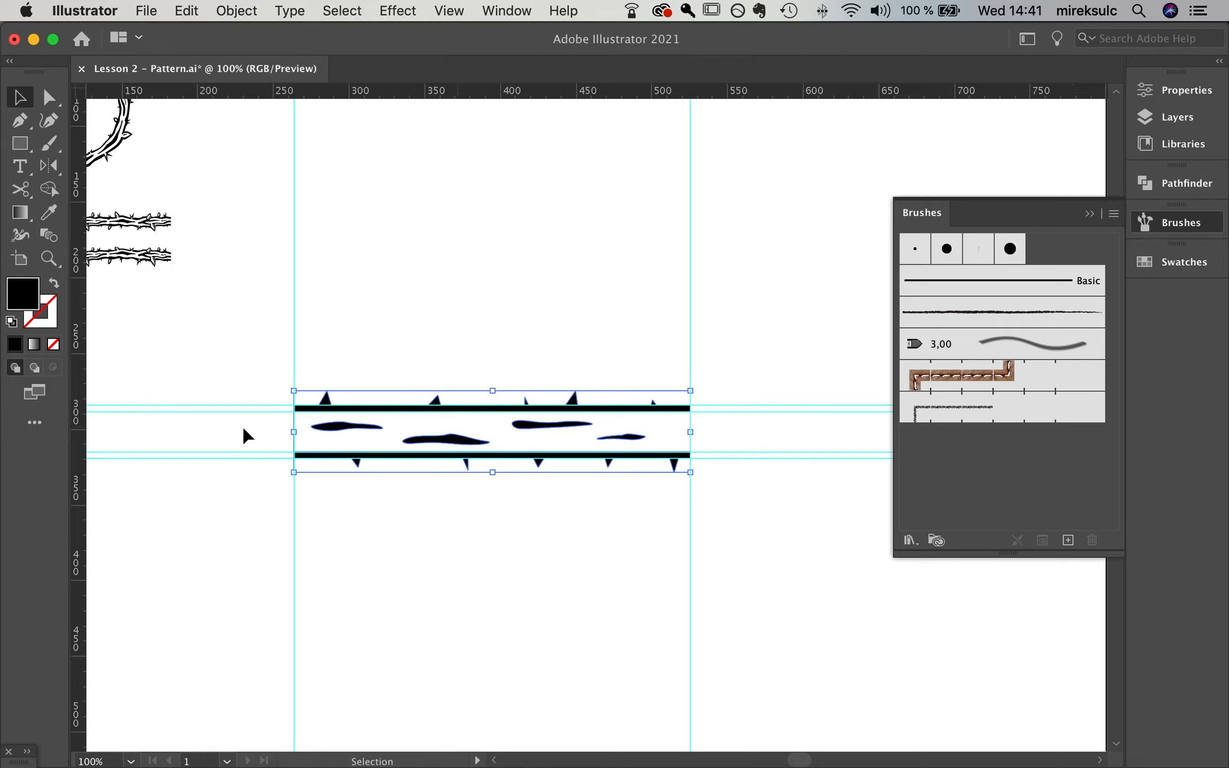
mouse_move(545, 437)
left_mouse_down()
mouse_move(795, 433)
mouse_move(1009, 456)
left_mouse_up()
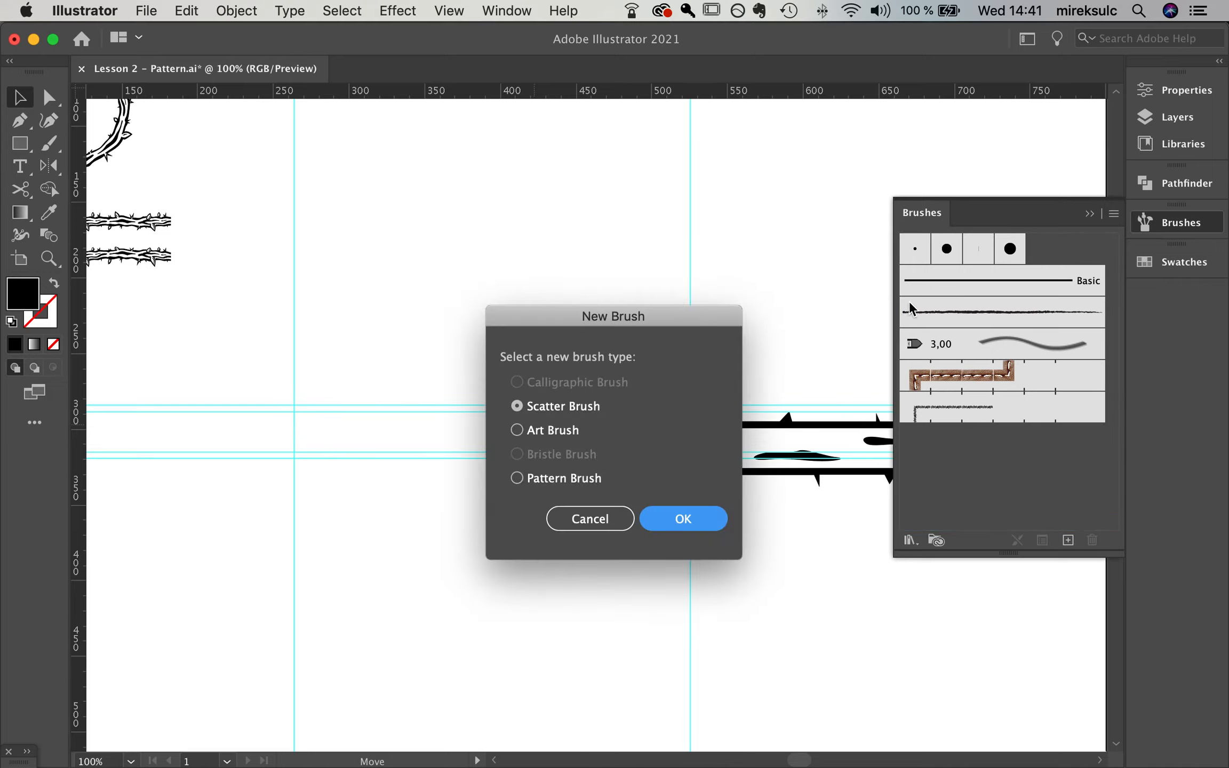
left_click(517, 478)
left_click(683, 518)
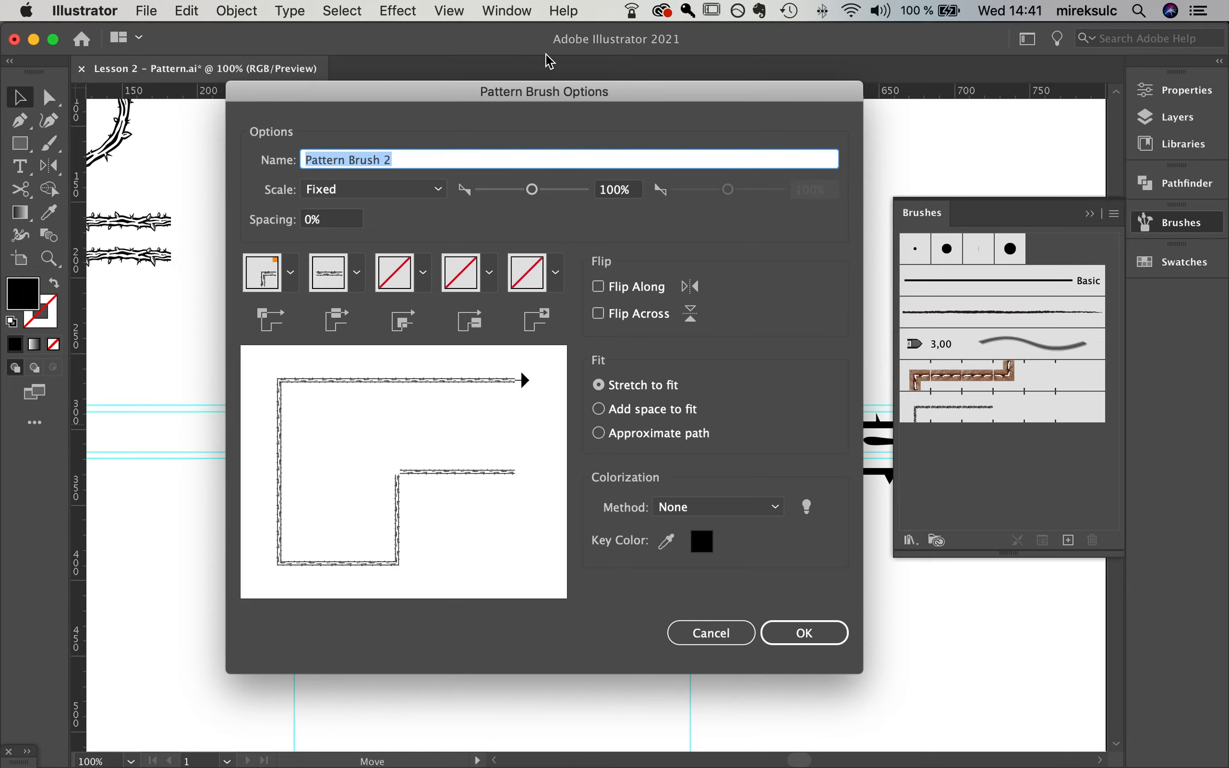
- Compare the Fit options for the new pattern brush and choose Approximate path
mouse_move(572, 96)
left_mouse_down()
mouse_move(598, 133)
mouse_move(592, 111)
mouse_move(616, 105)
left_mouse_up()
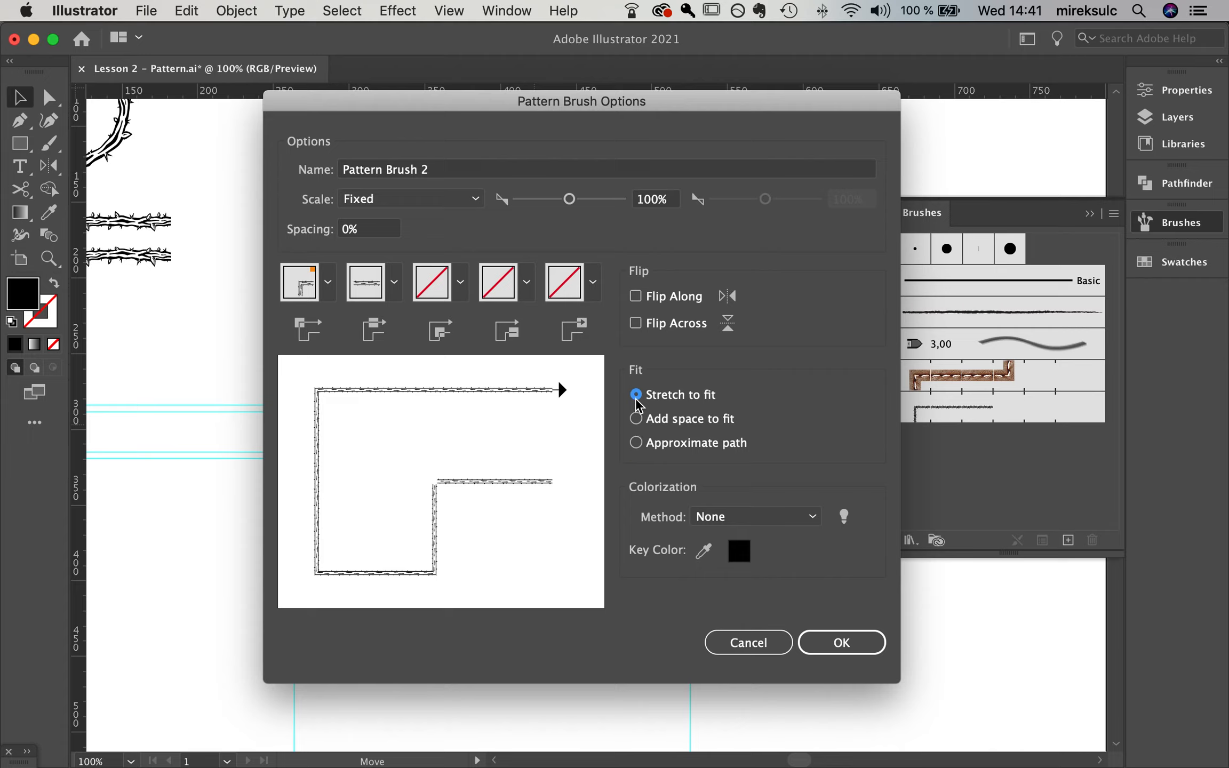
left_click(640, 448)
left_click(640, 419)
left_click(641, 397)
left_click(640, 420)
left_click(637, 443)
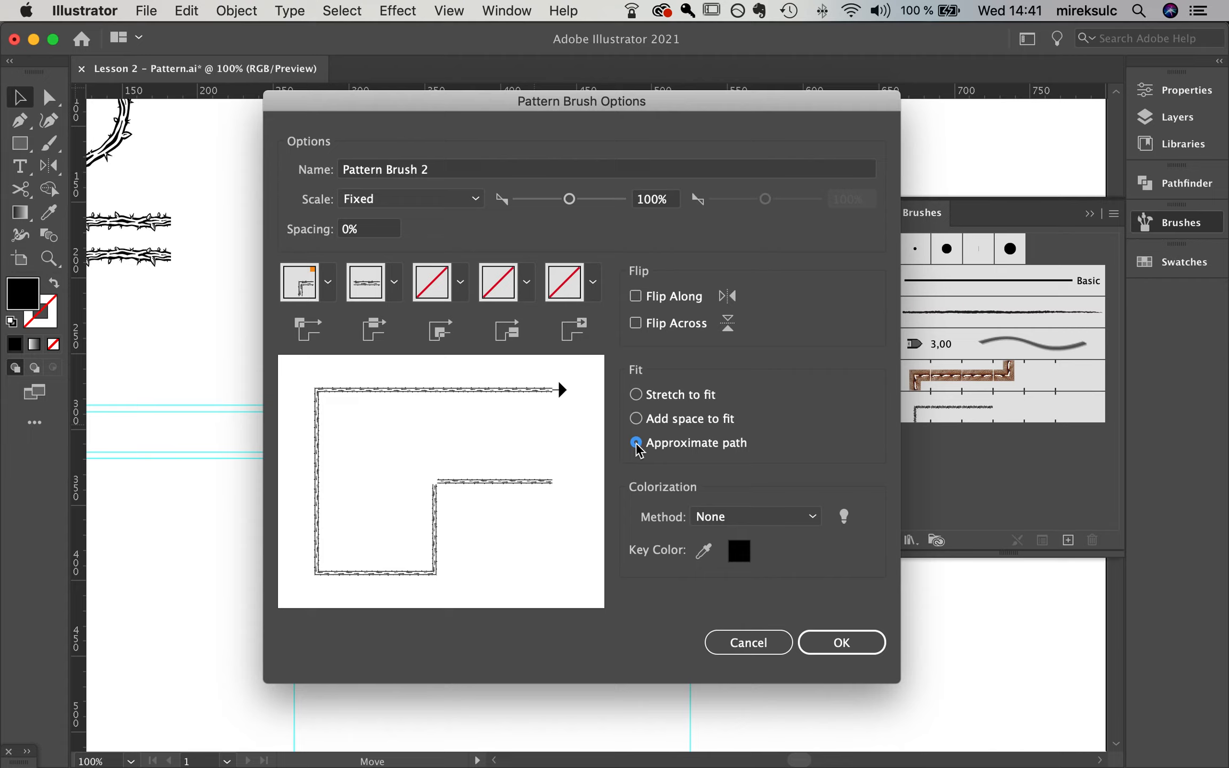